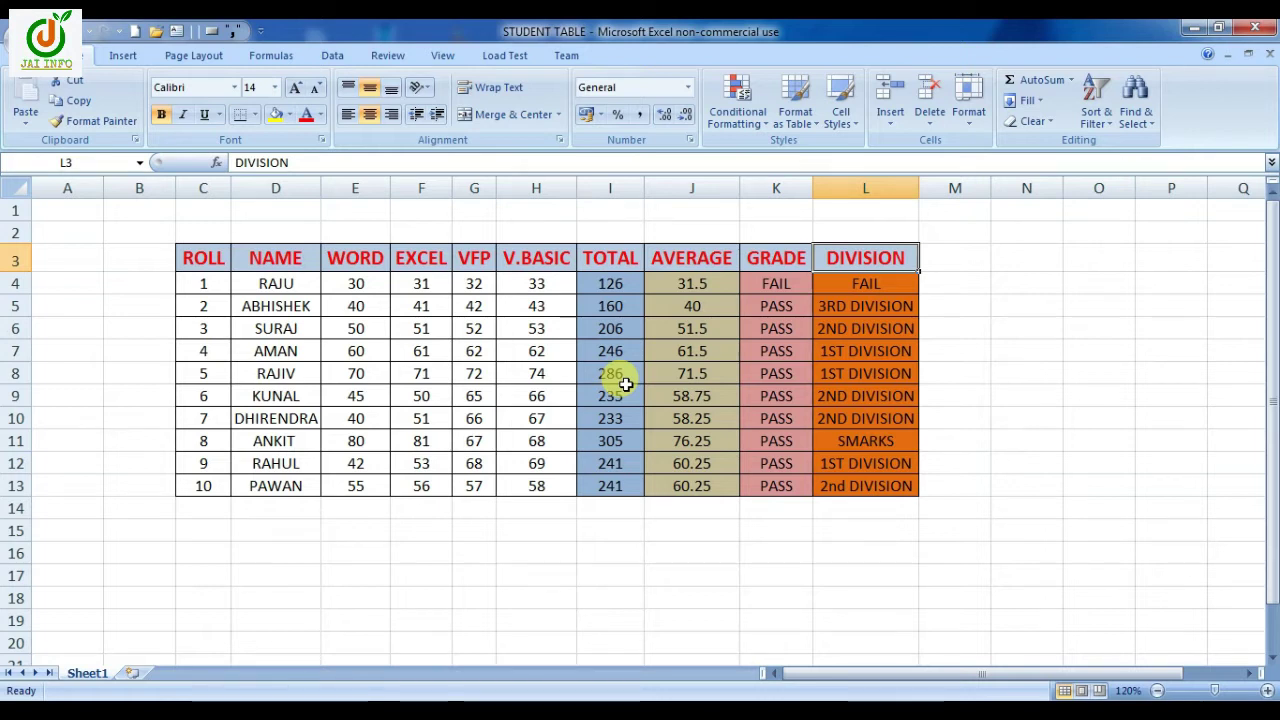
Insert a plain 2-D pie chart from the names and marks in D3:H13.
{"action": "left_click_drag", "start_coordinate": [279, 256], "coordinate": [533, 495]}
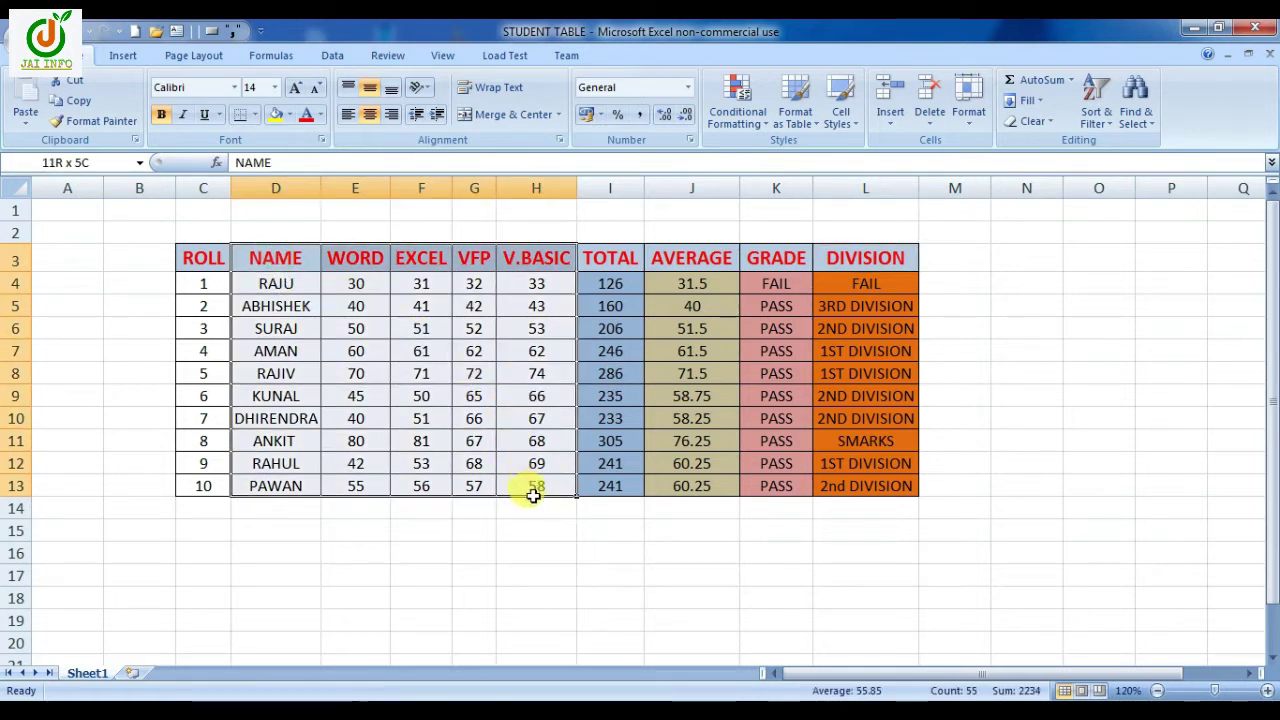
{"action": "left_click", "coordinate": [123, 55]}
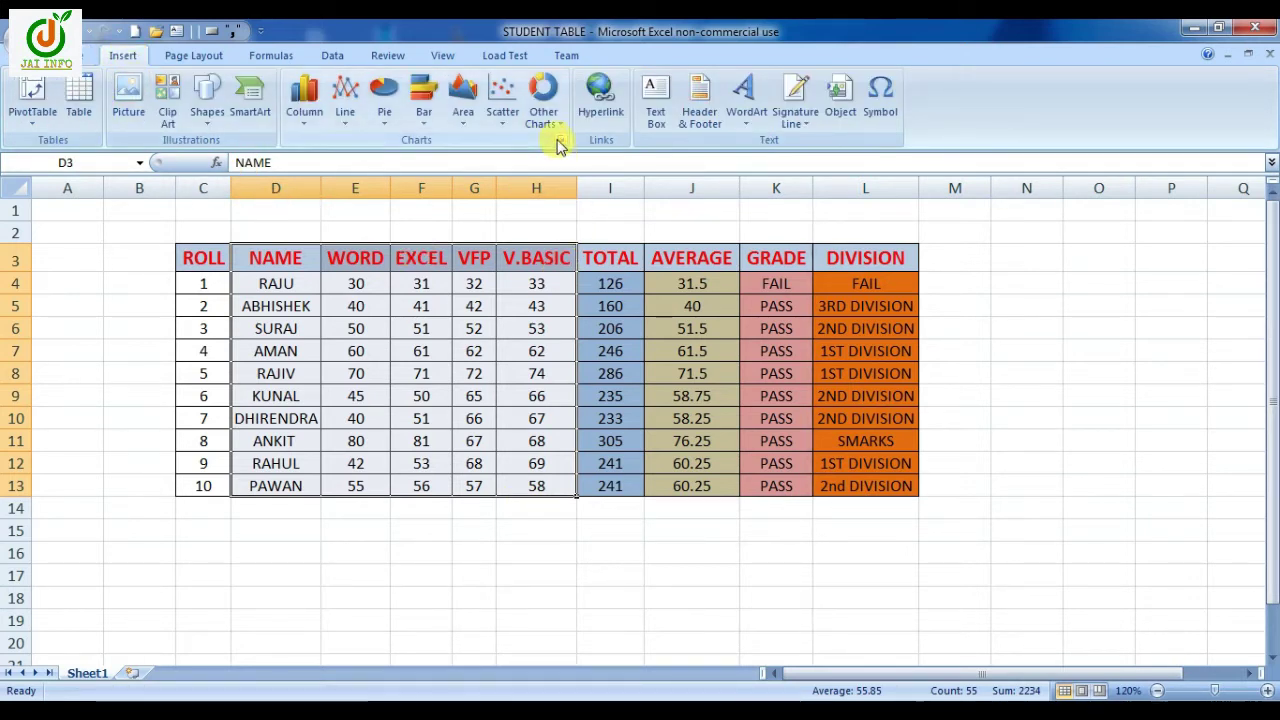
{"action": "left_click", "coordinate": [561, 140]}
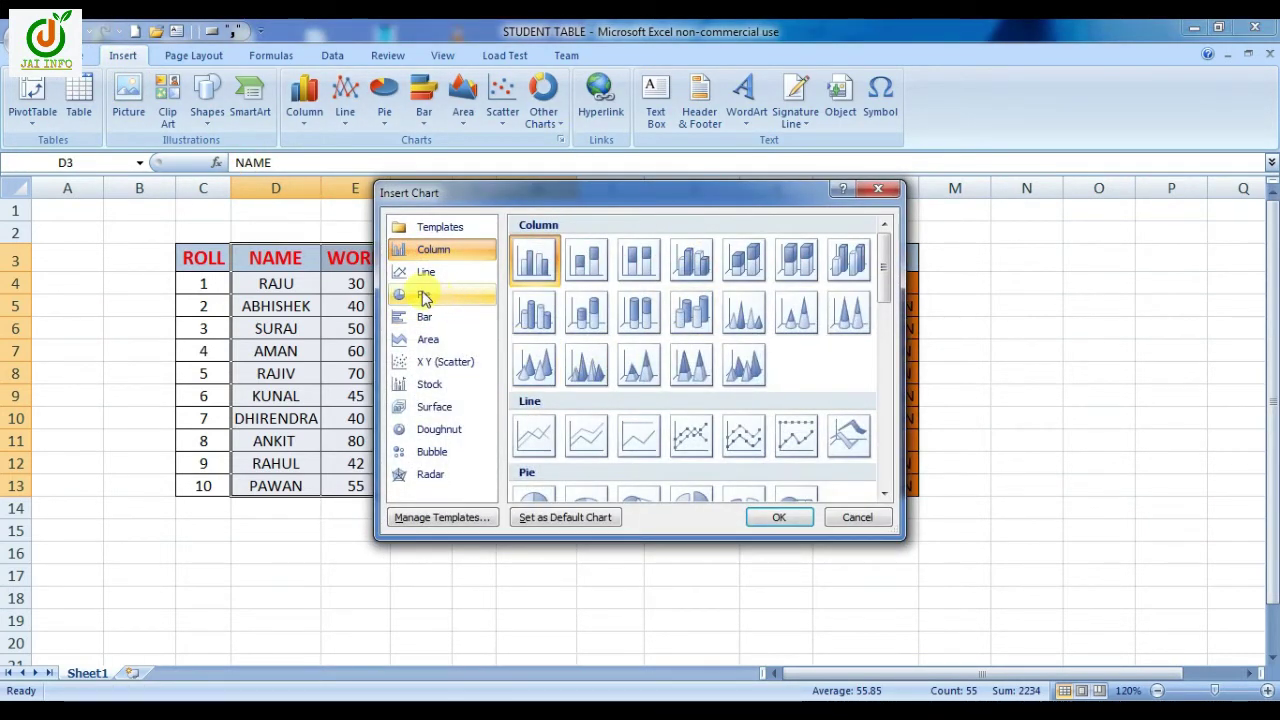
{"action": "left_click", "coordinate": [424, 296]}
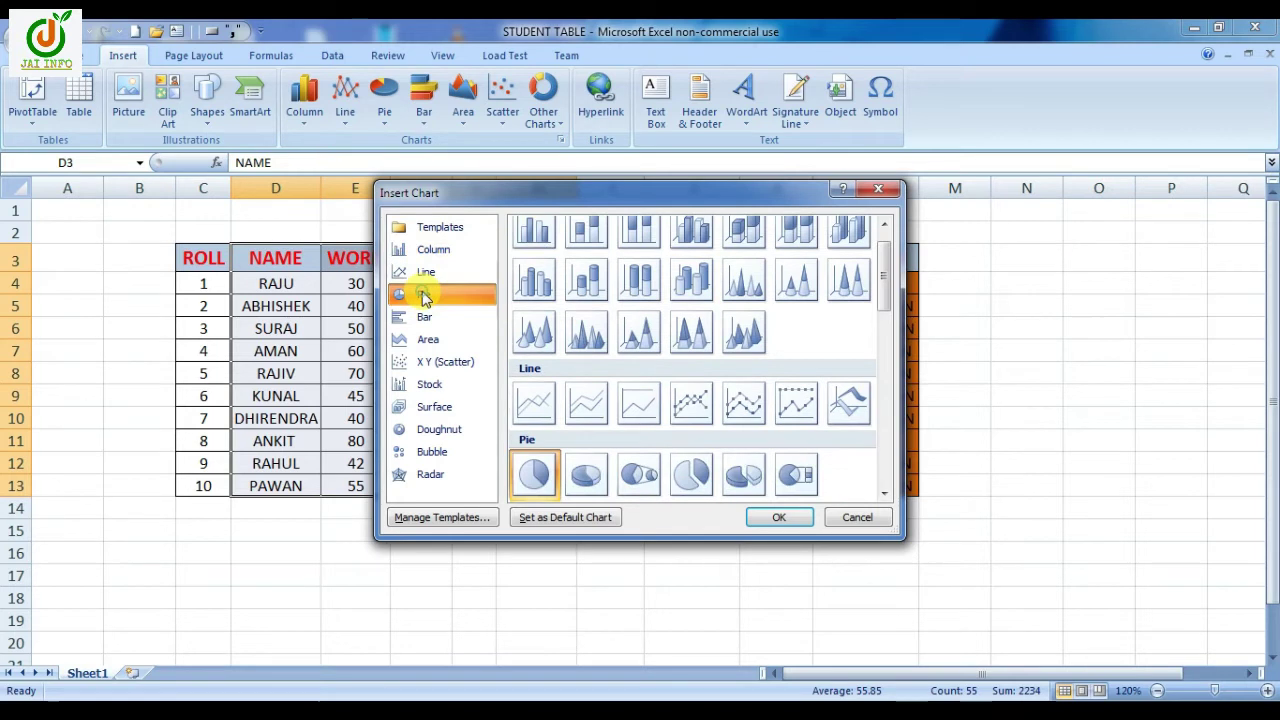
{"action": "left_click", "coordinate": [538, 481]}
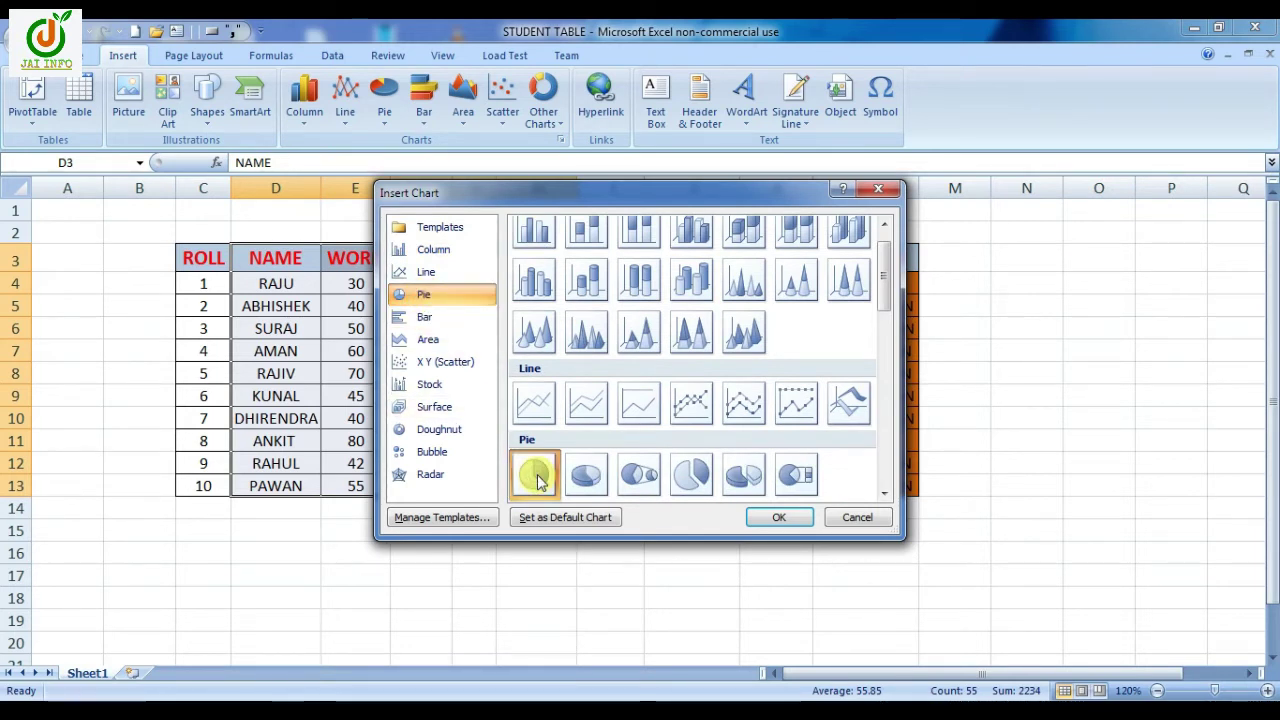
{"action": "left_click", "coordinate": [771, 519]}
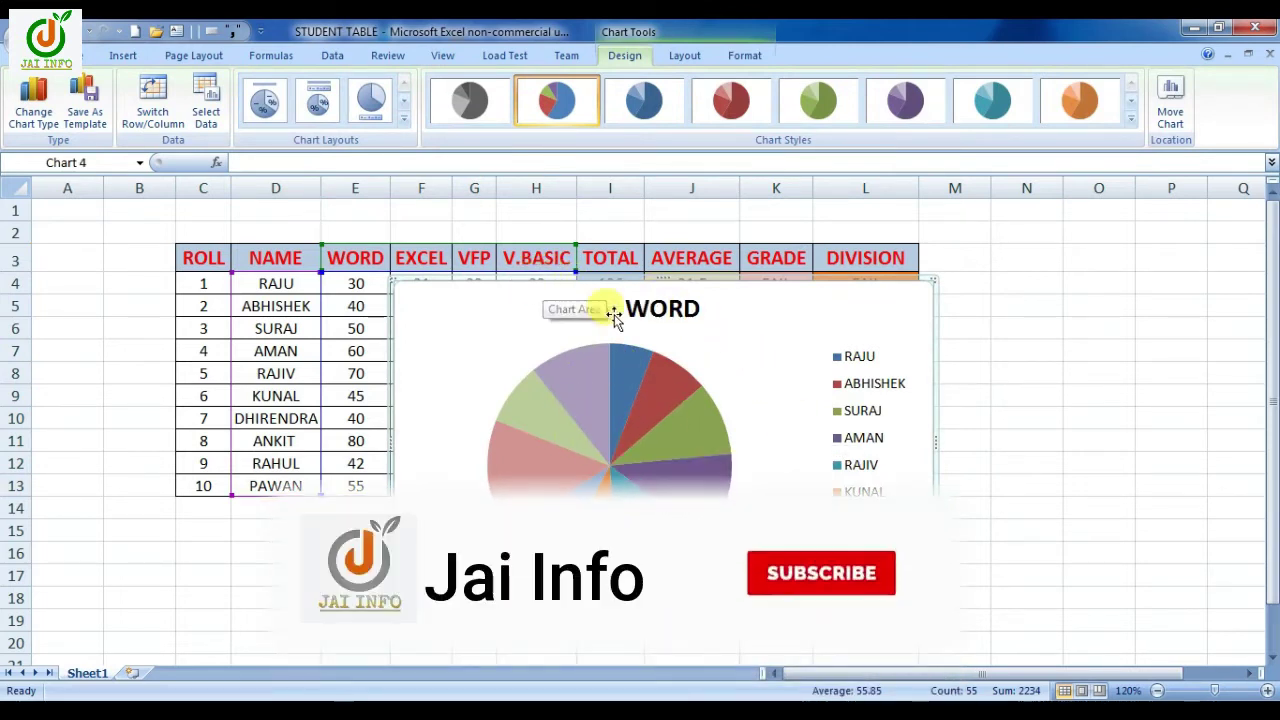
Rename the chart title from WORD to 'PIE CHART'.
{"action": "left_click", "coordinate": [672, 312]}
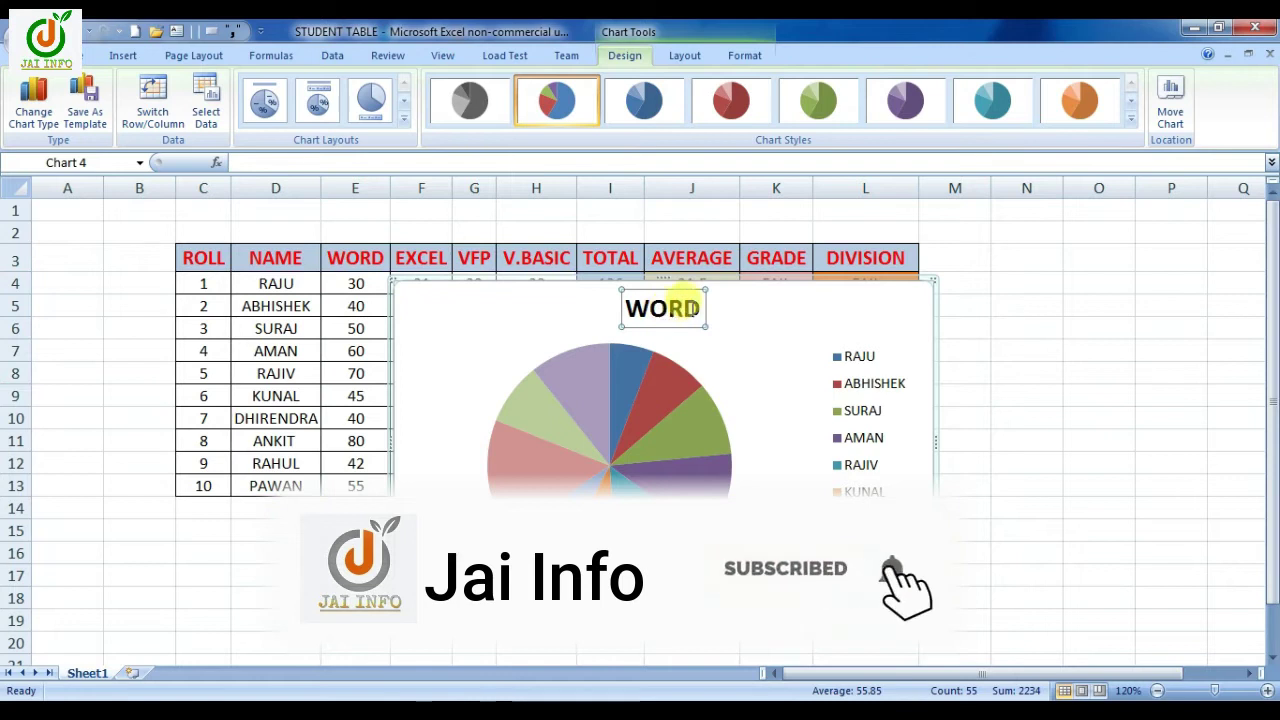
{"action": "double_click", "coordinate": [703, 311]}
{"action": "type", "text": "PIE CHART"}
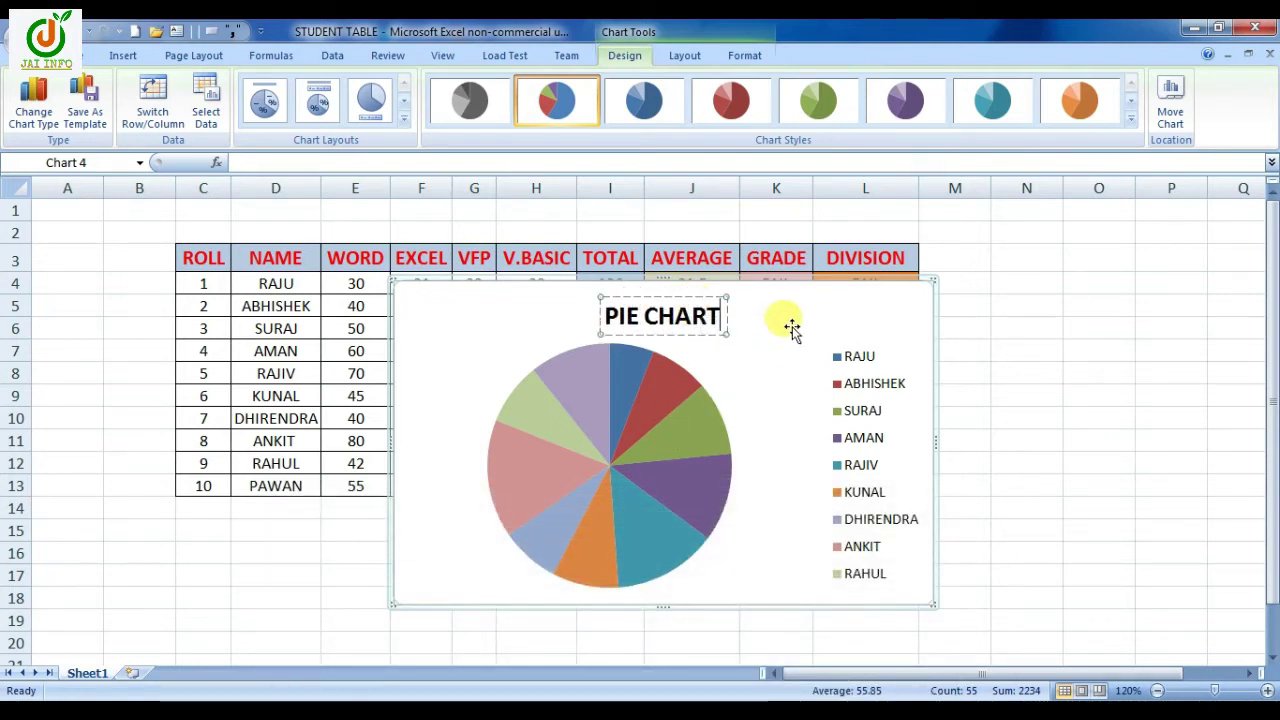
{"action": "left_click", "coordinate": [791, 326]}
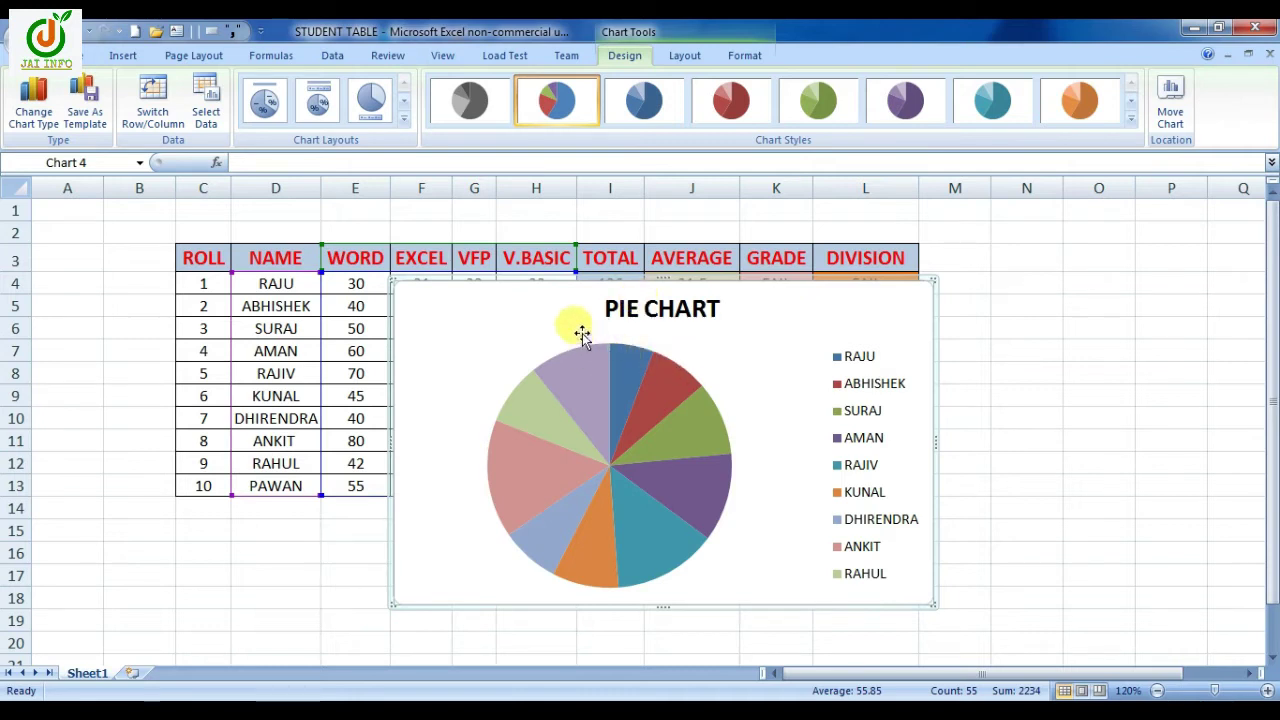
Place the chart title Above Chart and move the pie chart right of the table.
{"action": "left_click", "coordinate": [686, 310]}
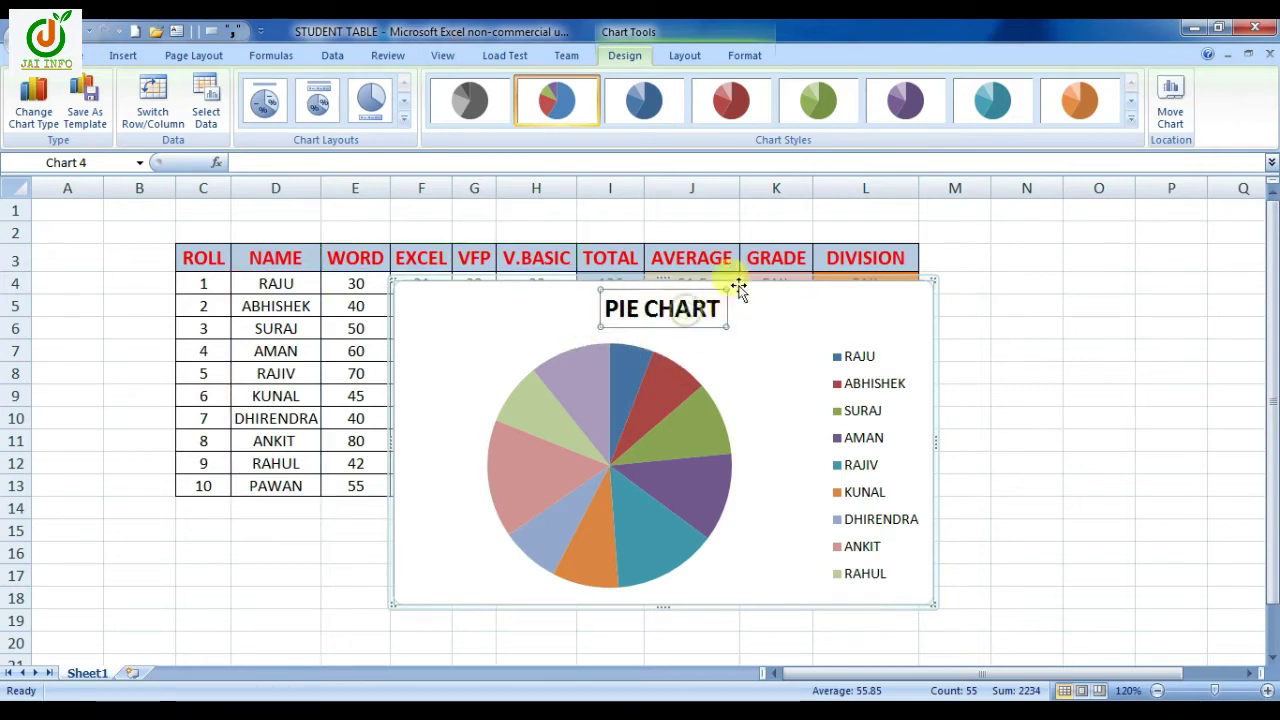
{"action": "left_click", "coordinate": [690, 56]}
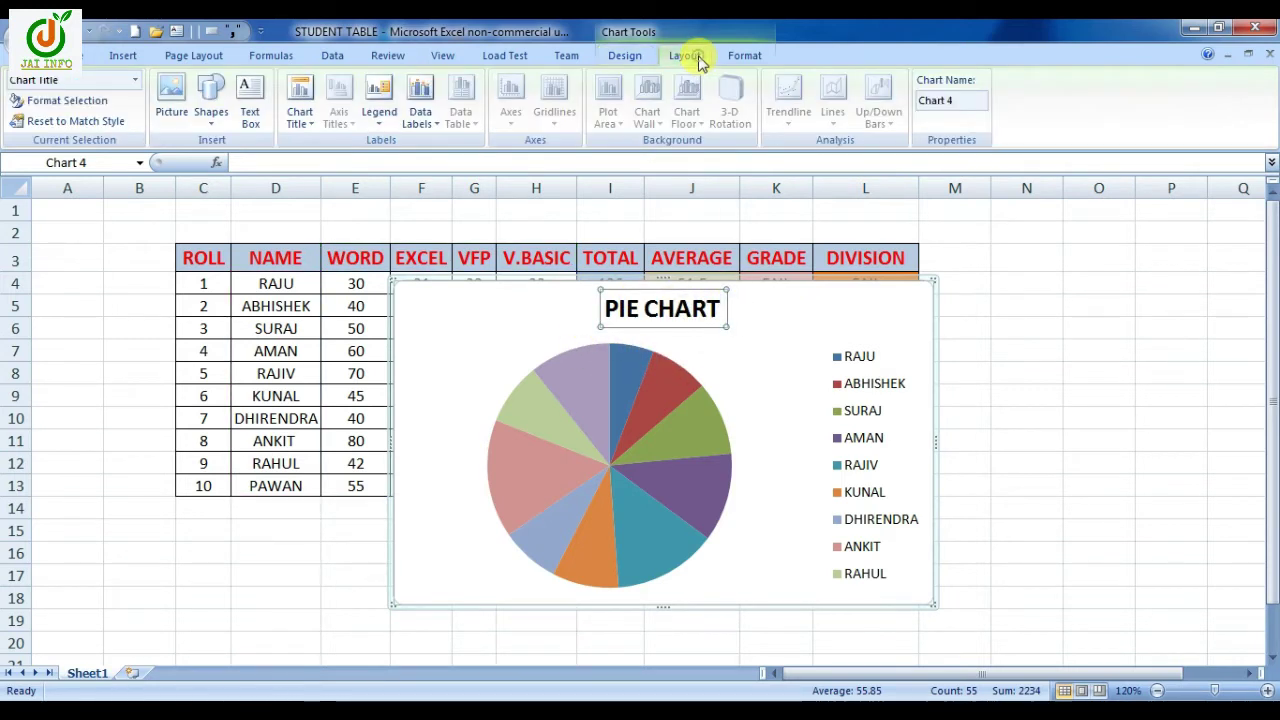
{"action": "left_click", "coordinate": [300, 112]}
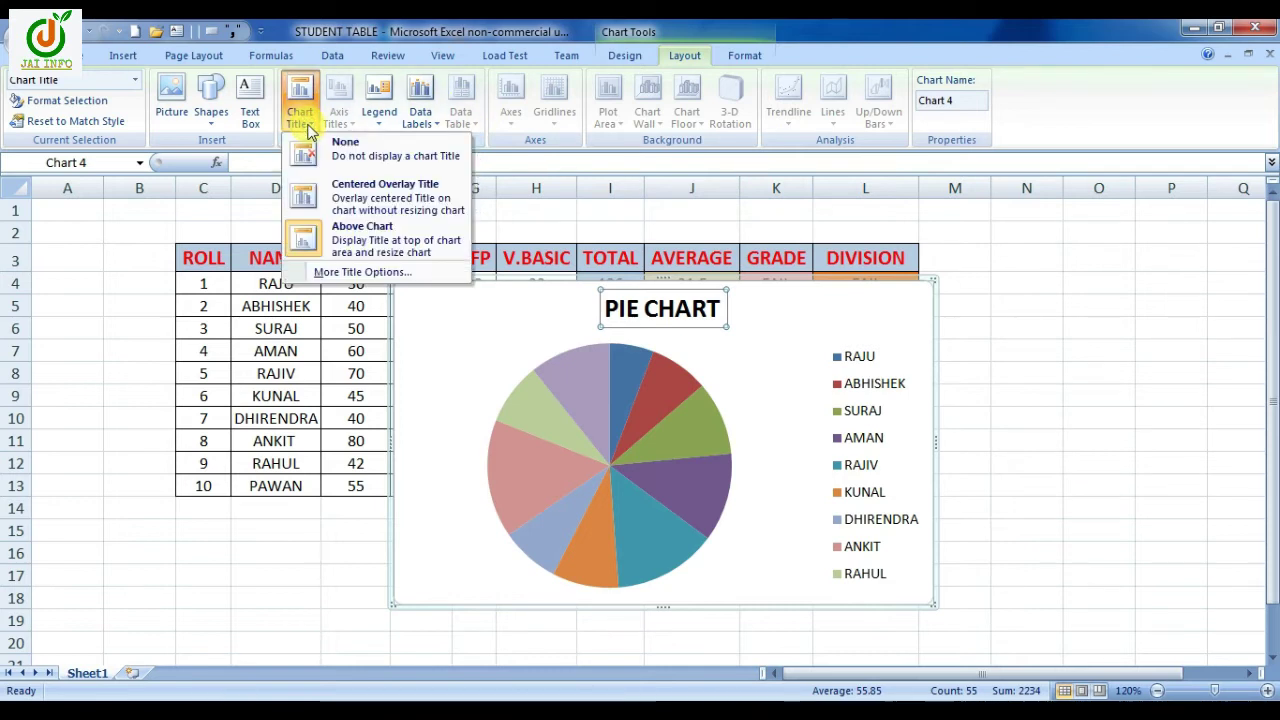
{"action": "left_click", "coordinate": [362, 238]}
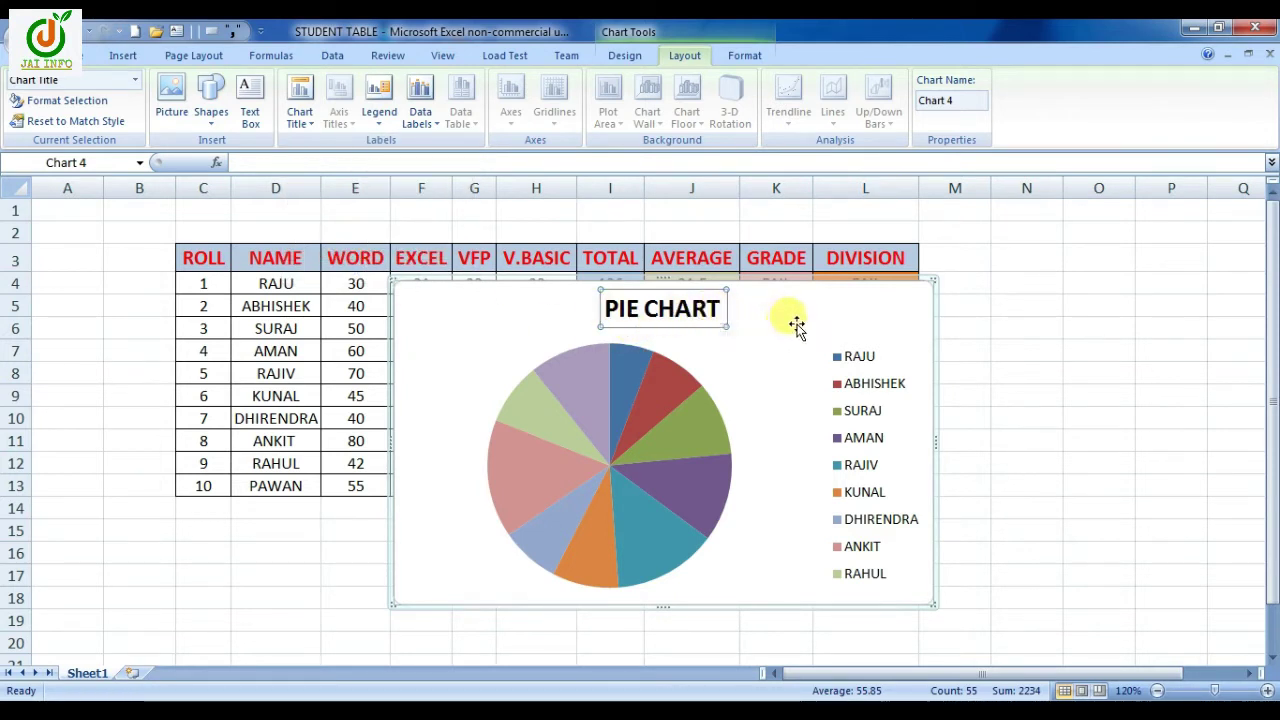
{"action": "left_click_drag", "start_coordinate": [768, 308], "coordinate": [1142, 244]}
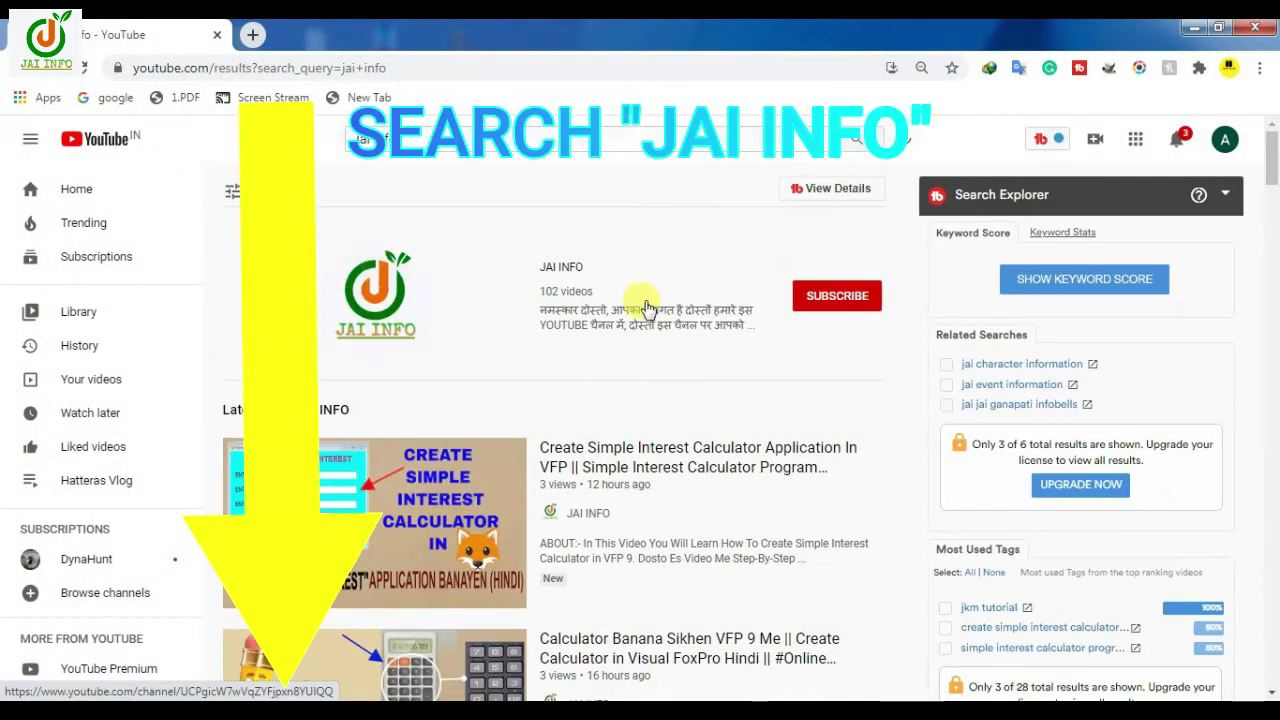
Open the JAI INFO channel's VIDEOS tab and scroll down through its uploads.
{"action": "left_click", "coordinate": [531, 277]}
{"action": "left_click", "coordinate": [425, 348]}
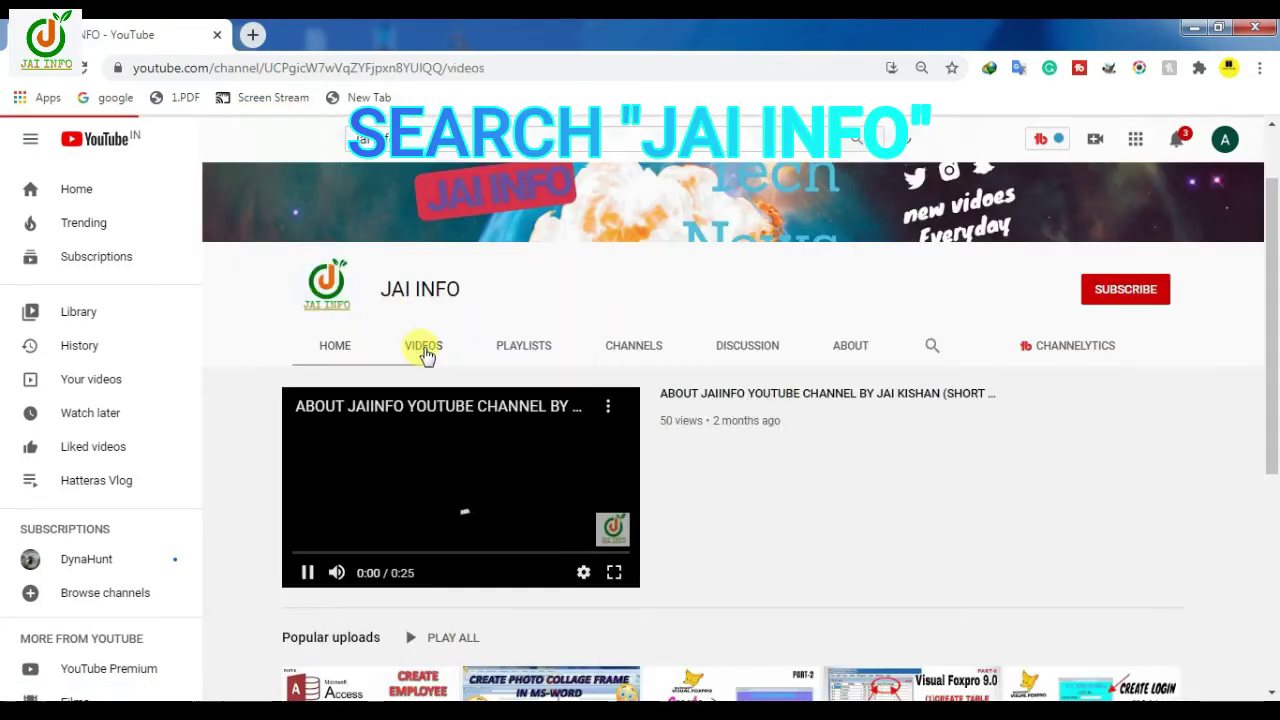
{"action": "scroll", "coordinate": [551, 480], "scroll_direction": "down", "scroll_amount": 2}
{"action": "scroll", "coordinate": [781, 405], "scroll_direction": "down", "scroll_amount": 3}
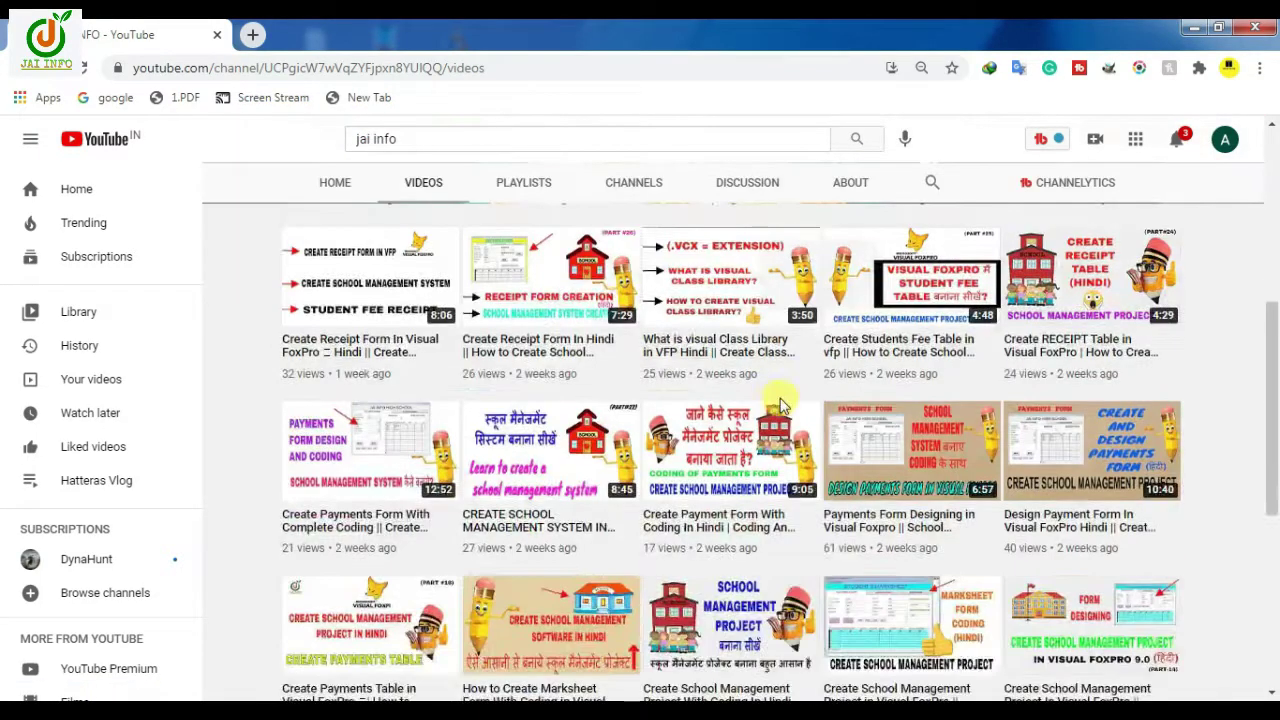
{"action": "scroll", "coordinate": [781, 405], "scroll_direction": "down", "scroll_amount": 3}
{"action": "scroll", "coordinate": [750, 470], "scroll_direction": "down", "scroll_amount": 1}
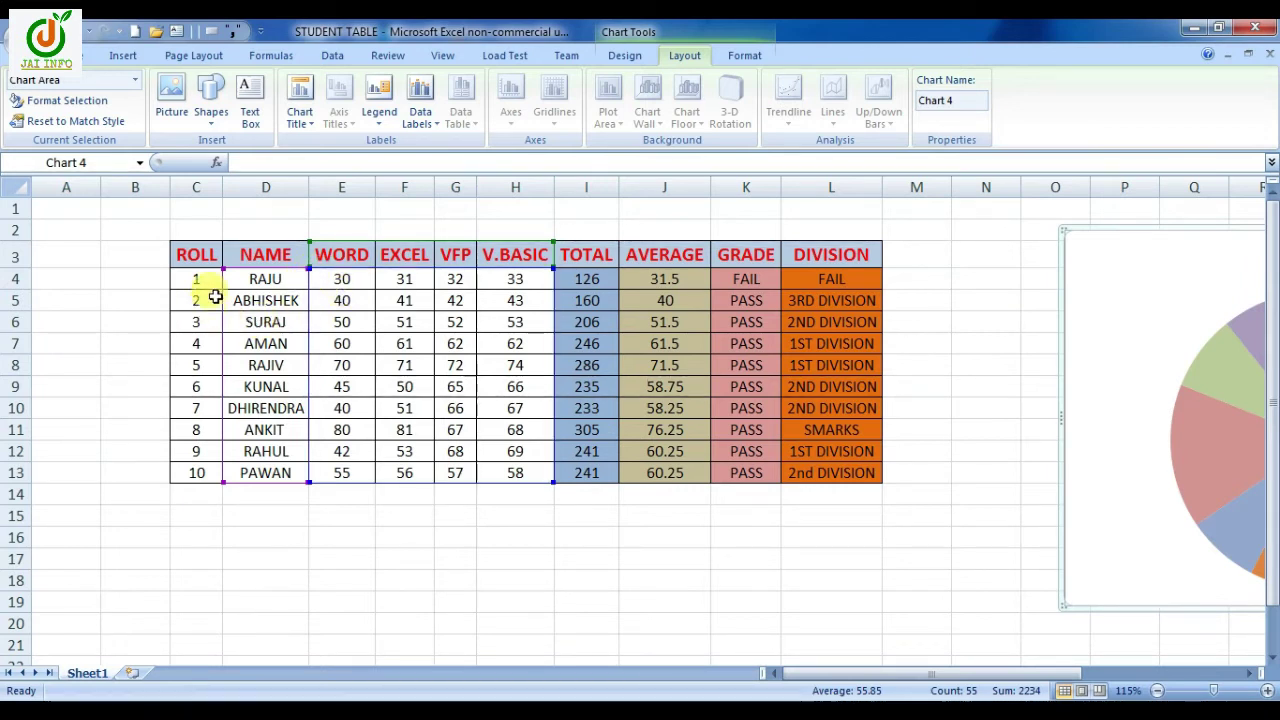
Select the WORD marks E4:E13 and open the Data Validation dialog from the Data tab.
{"action": "left_click", "coordinate": [257, 279]}
{"action": "left_click_drag", "start_coordinate": [337, 275], "coordinate": [340, 470]}
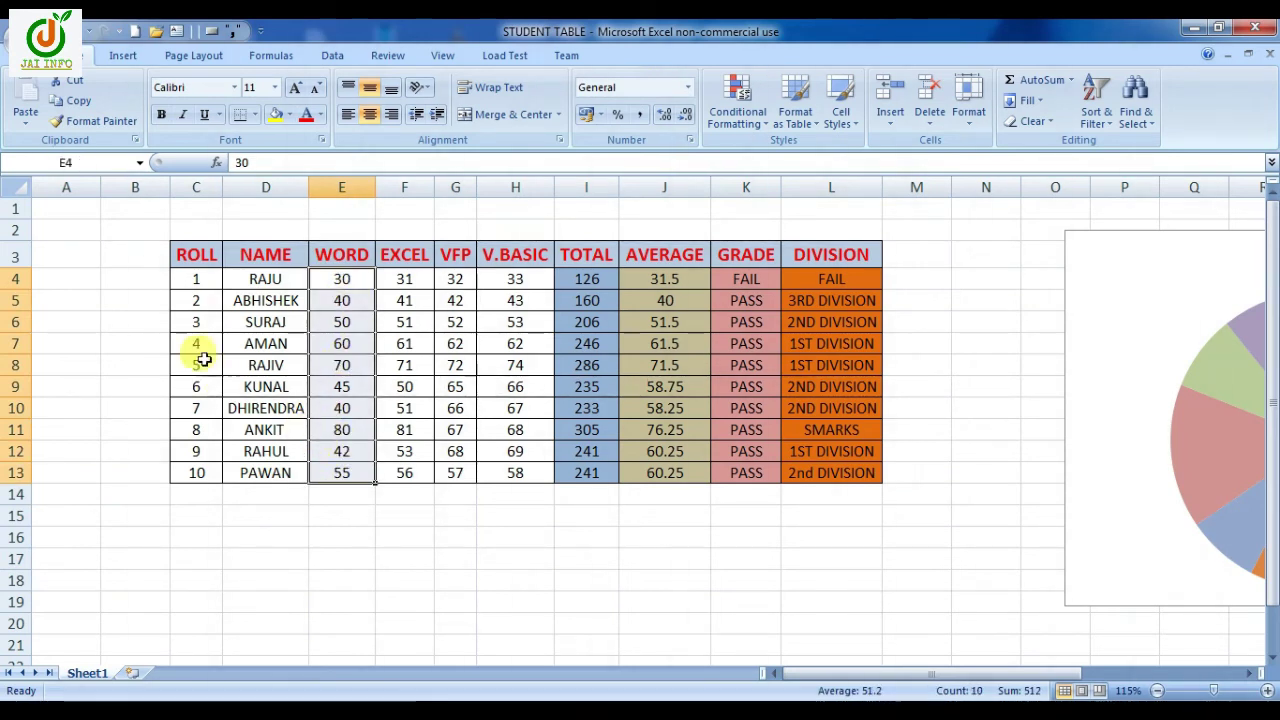
{"action": "left_click", "coordinate": [333, 55]}
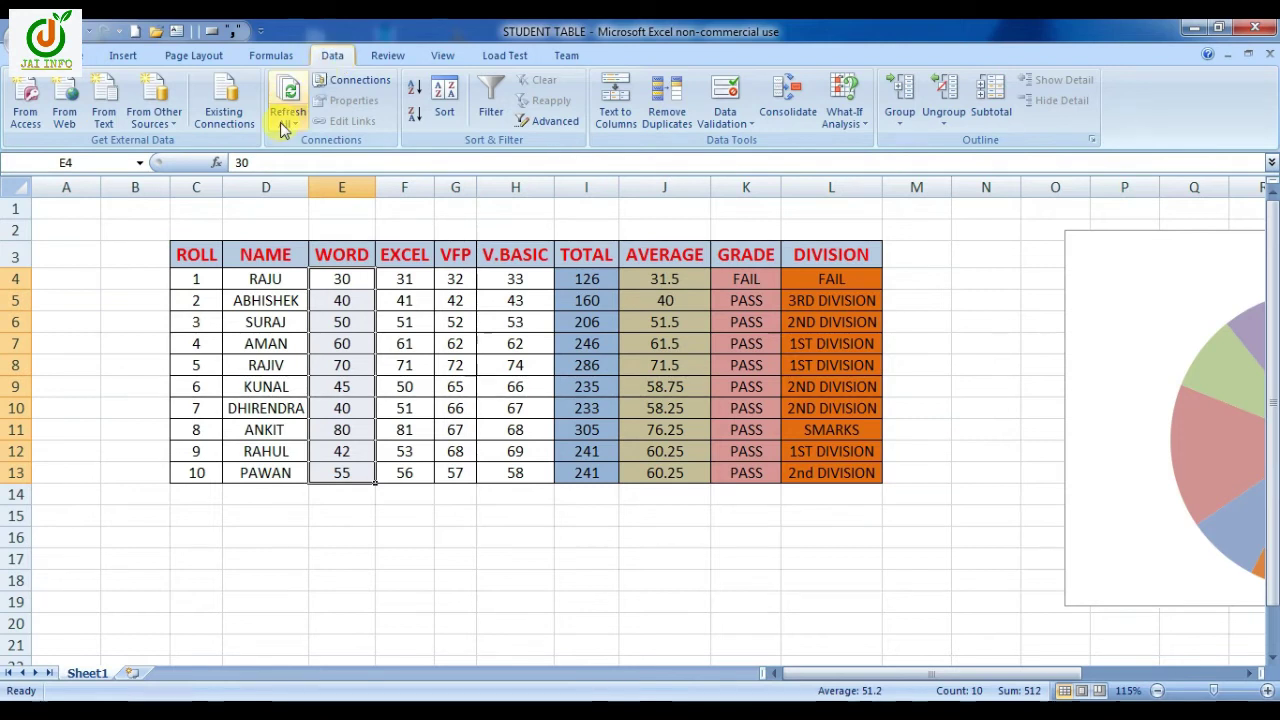
{"action": "left_click", "coordinate": [745, 124]}
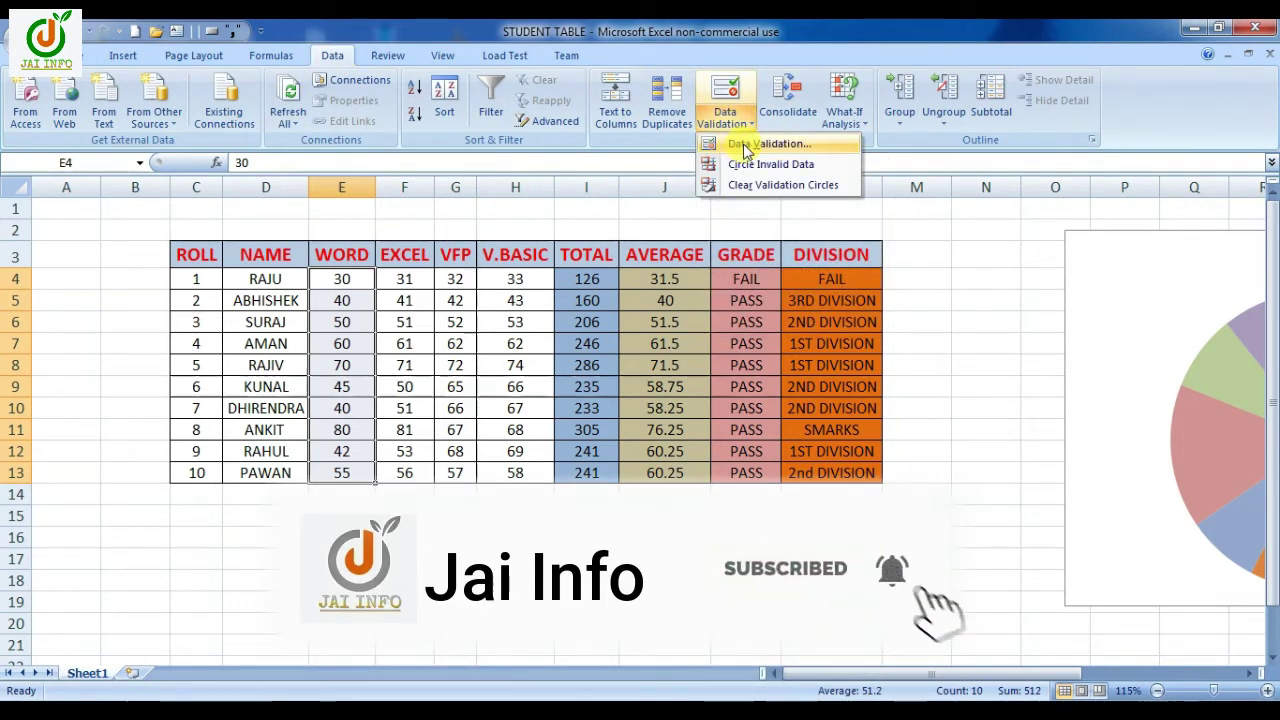
{"action": "left_click", "coordinate": [755, 146]}
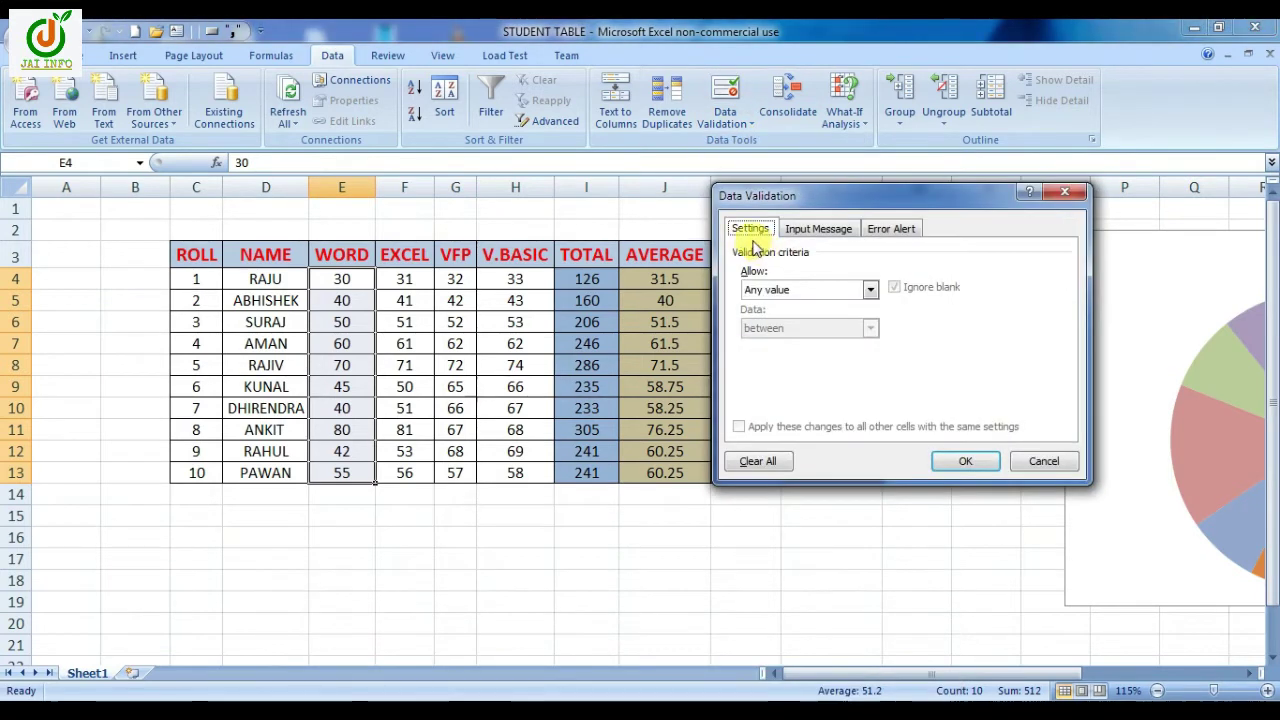
Apply a validation rule allowing whole numbers less than 100 to E4:E13.
{"action": "left_click", "coordinate": [870, 292]}
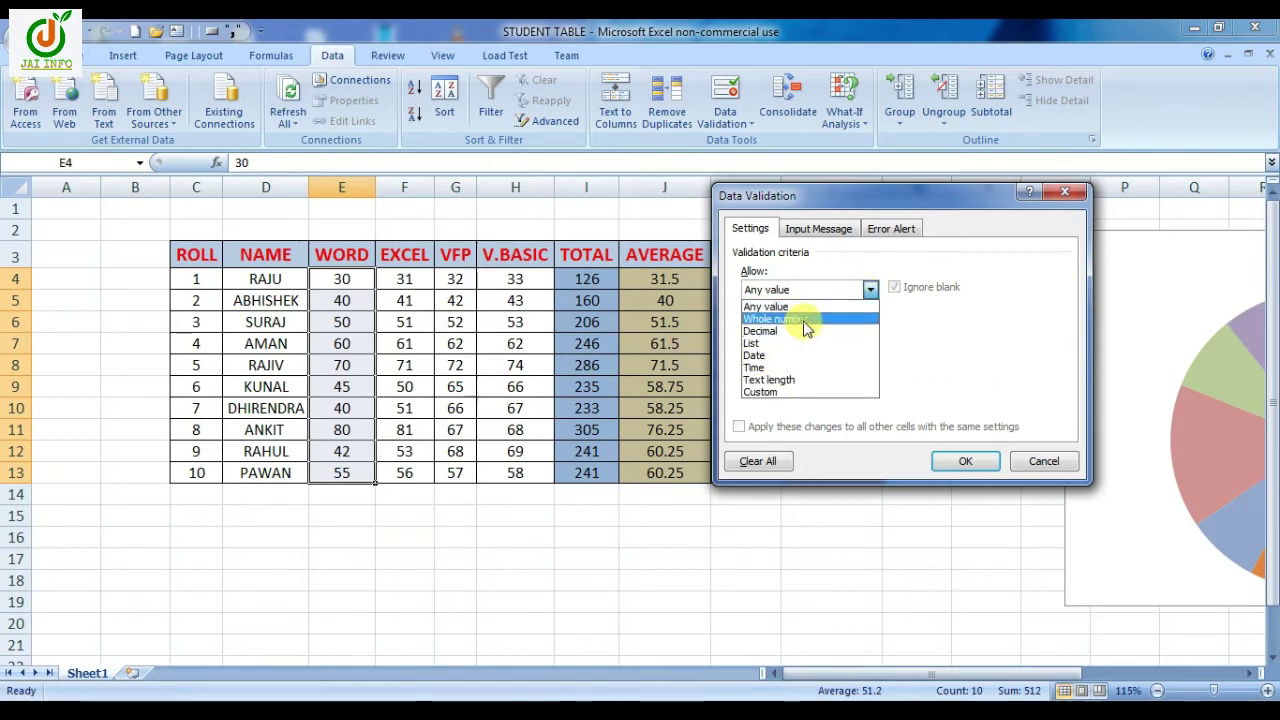
{"action": "left_click", "coordinate": [800, 311]}
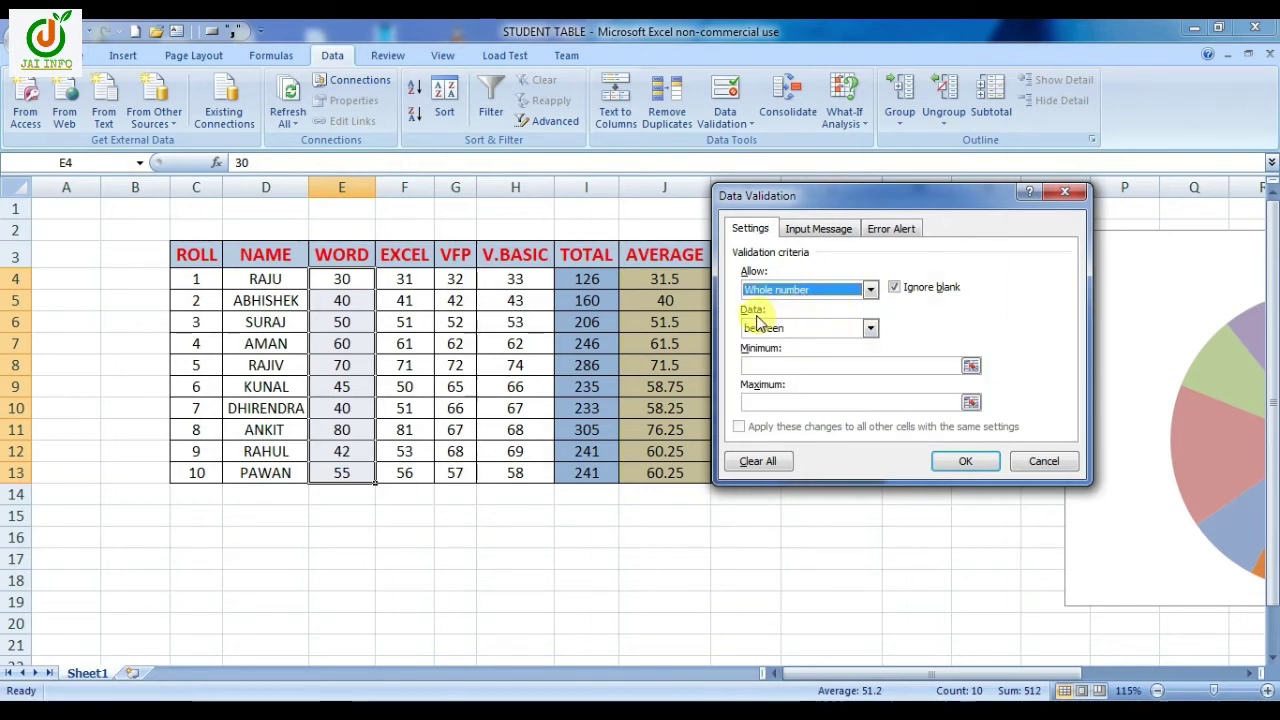
{"action": "left_click", "coordinate": [871, 329]}
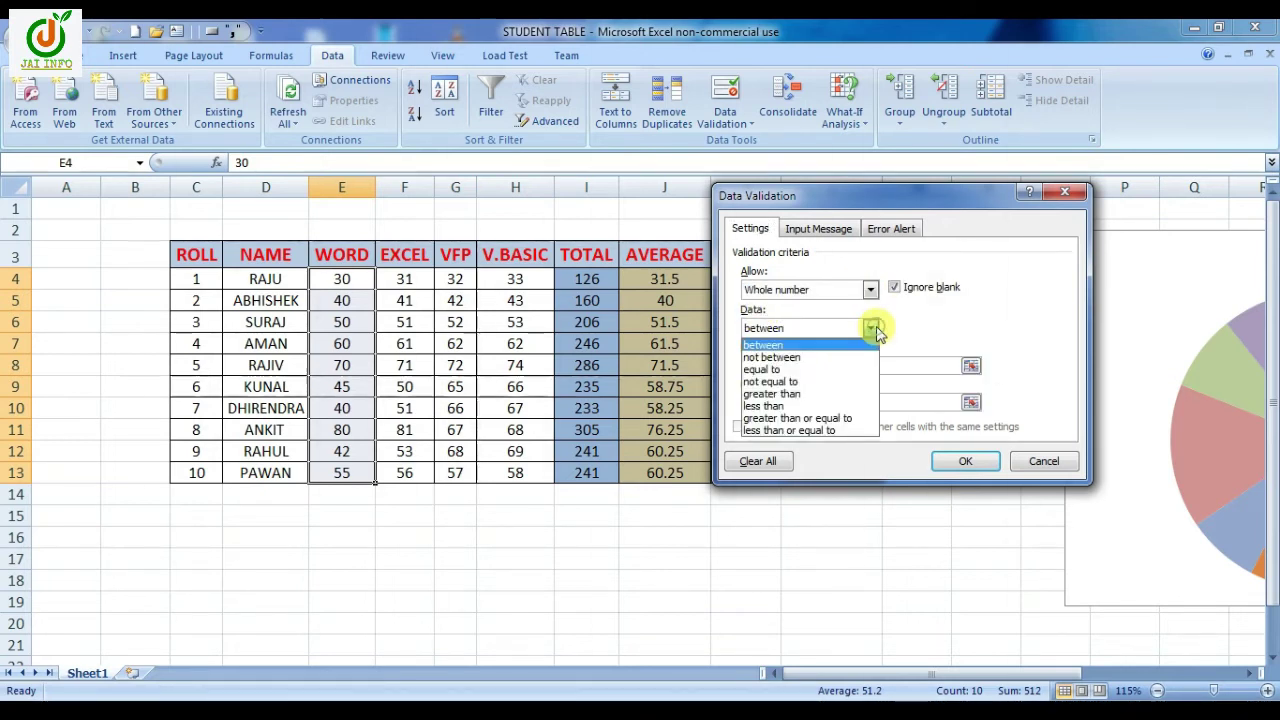
{"action": "left_click", "coordinate": [793, 408]}
{"action": "left_click", "coordinate": [782, 365]}
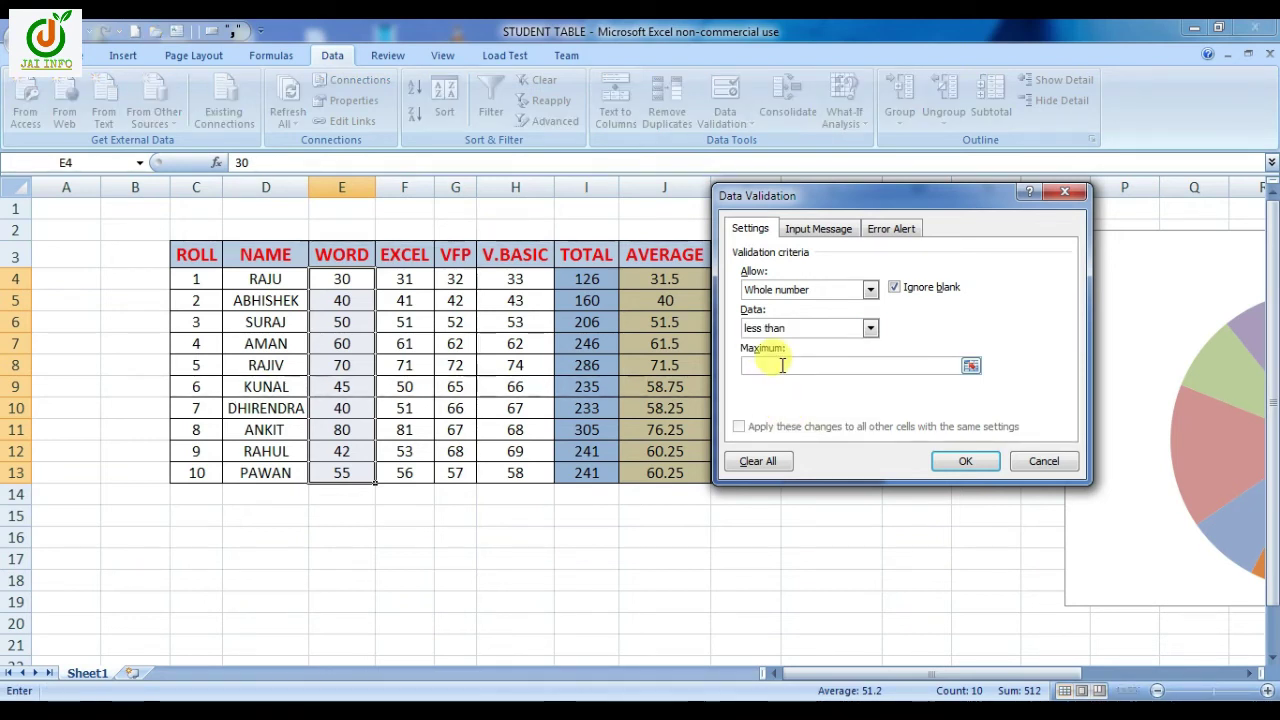
{"action": "type", "text": "100"}
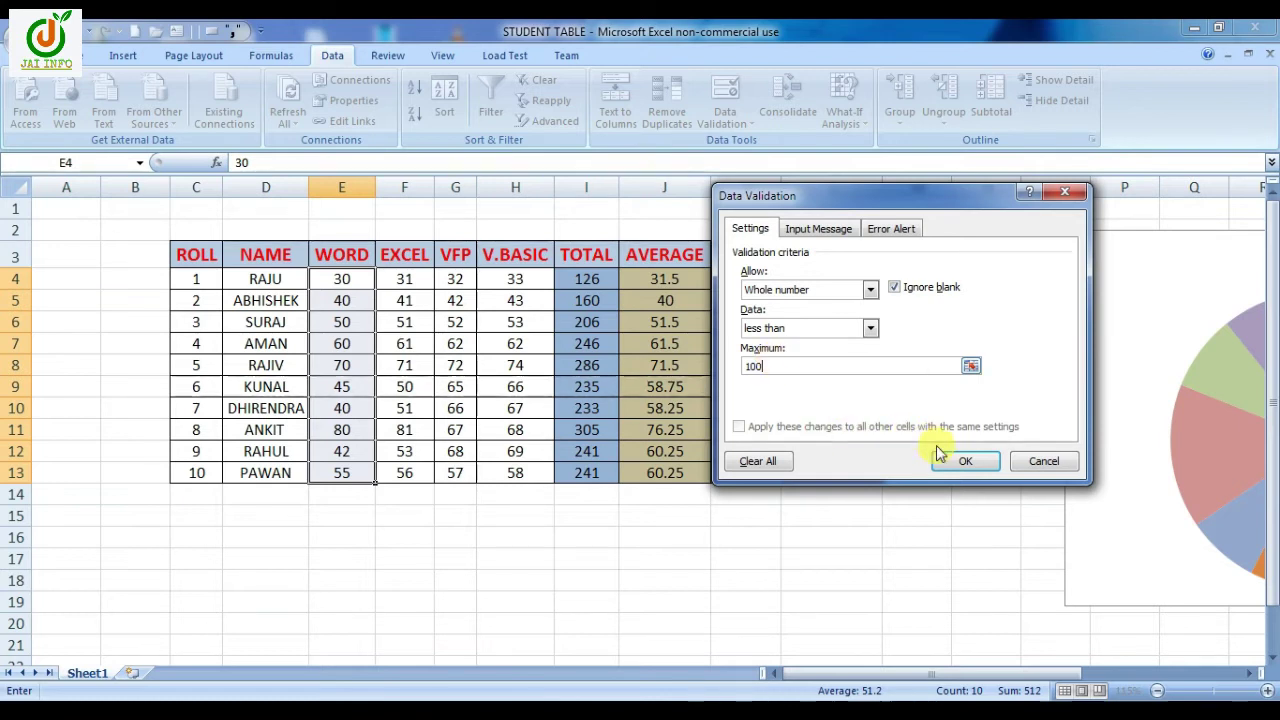
{"action": "left_click", "coordinate": [965, 468]}
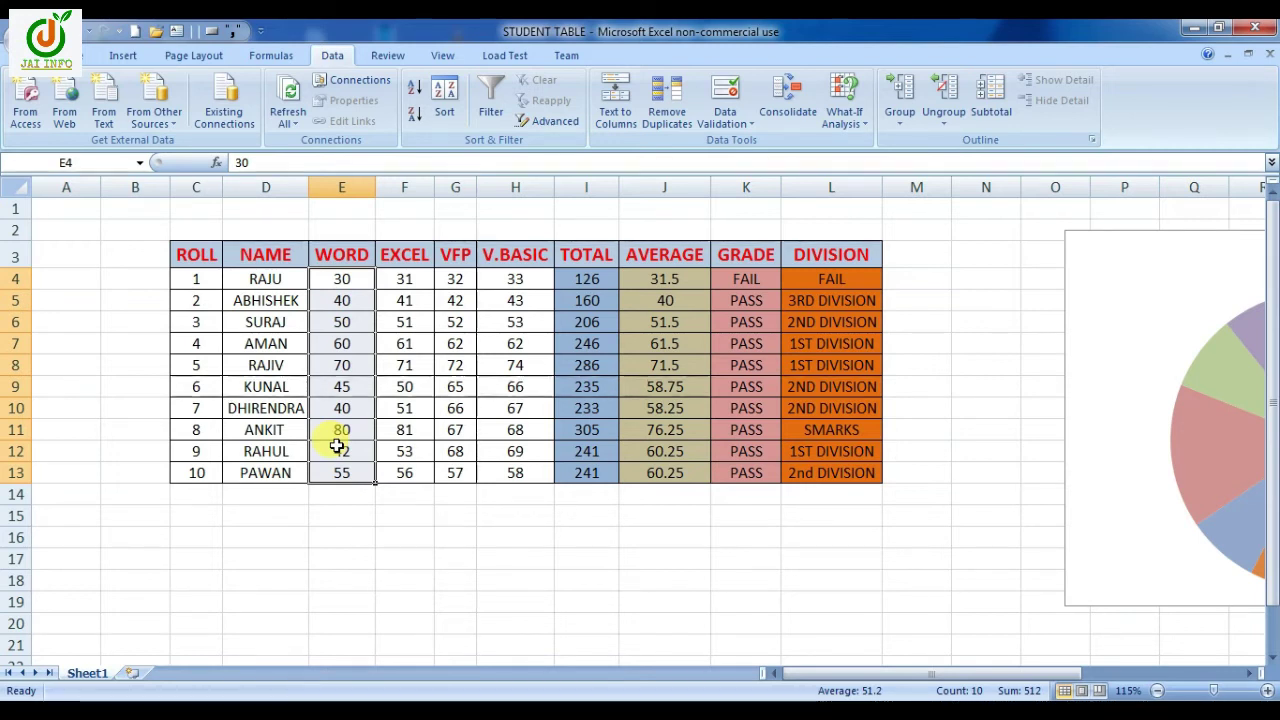
Test the rule by entering 120 in E4 and cancel the invalid-value warning.
{"action": "left_click", "coordinate": [343, 281]}
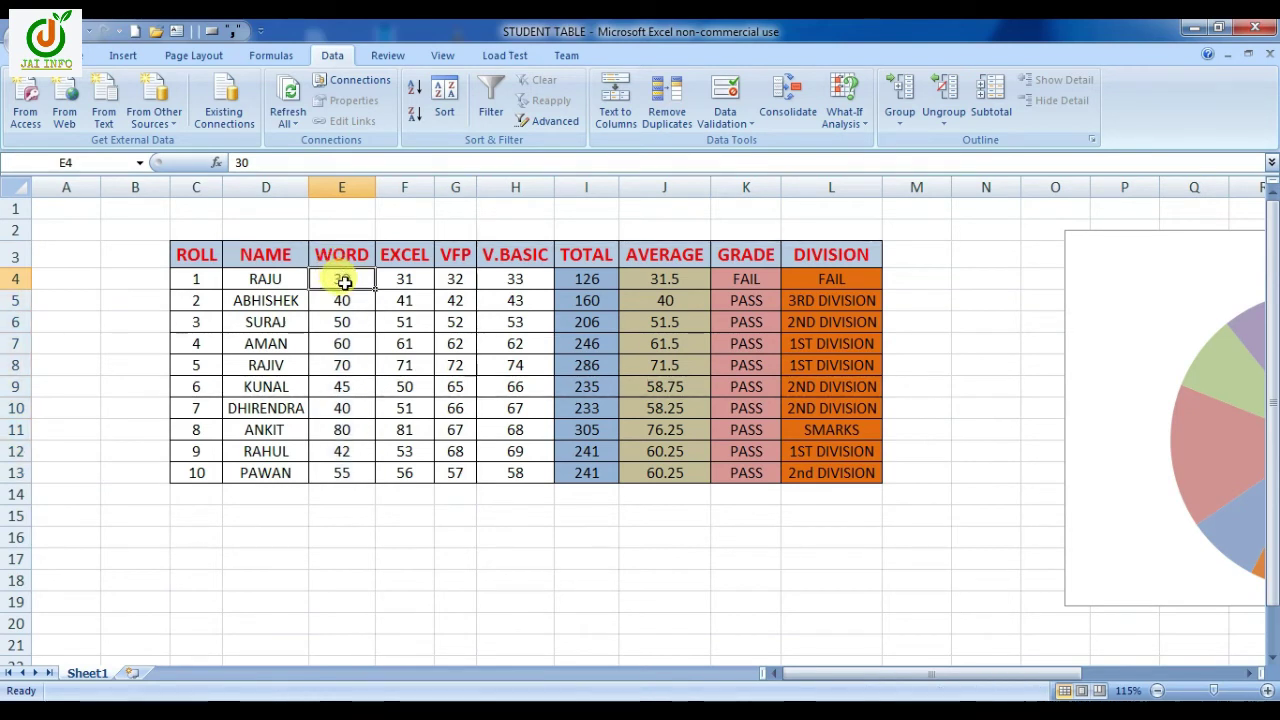
{"action": "type", "text": "120"}
{"action": "key", "text": "Return"}
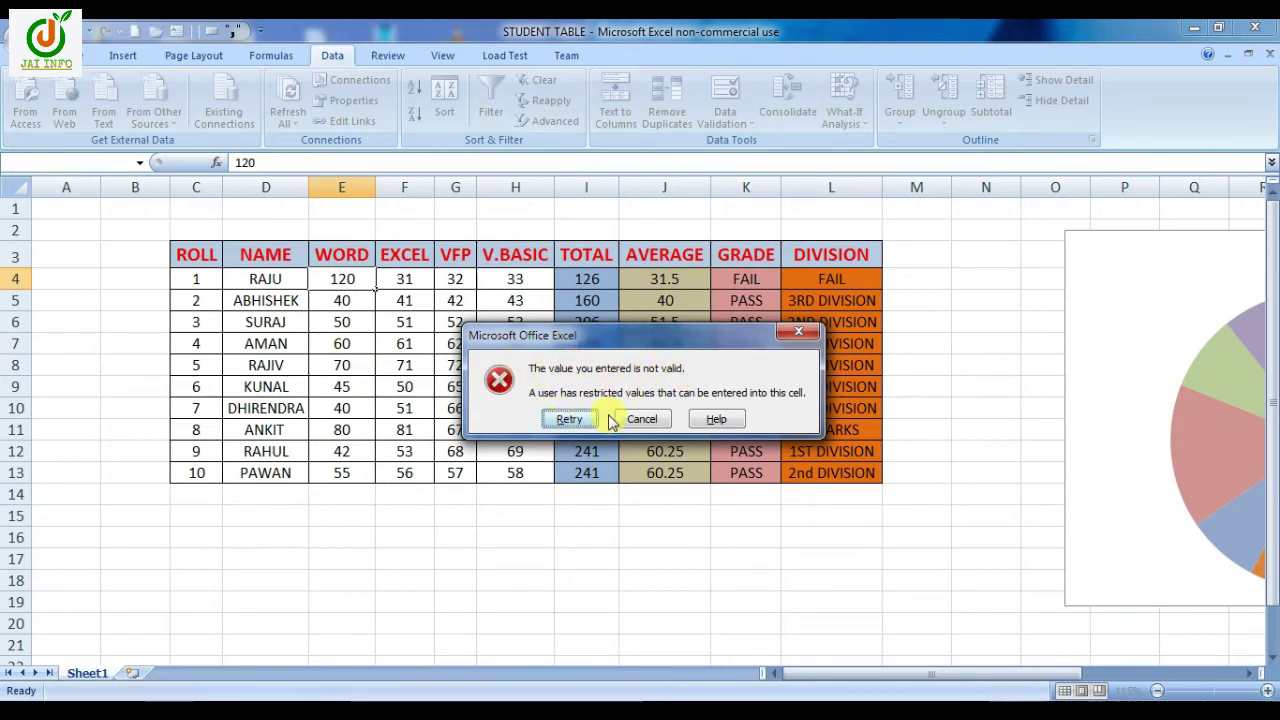
{"action": "left_click", "coordinate": [641, 420]}
{"action": "left_click", "coordinate": [348, 302]}
Enter 99 as the WORD mark in E4.
{"action": "left_click", "coordinate": [346, 279]}
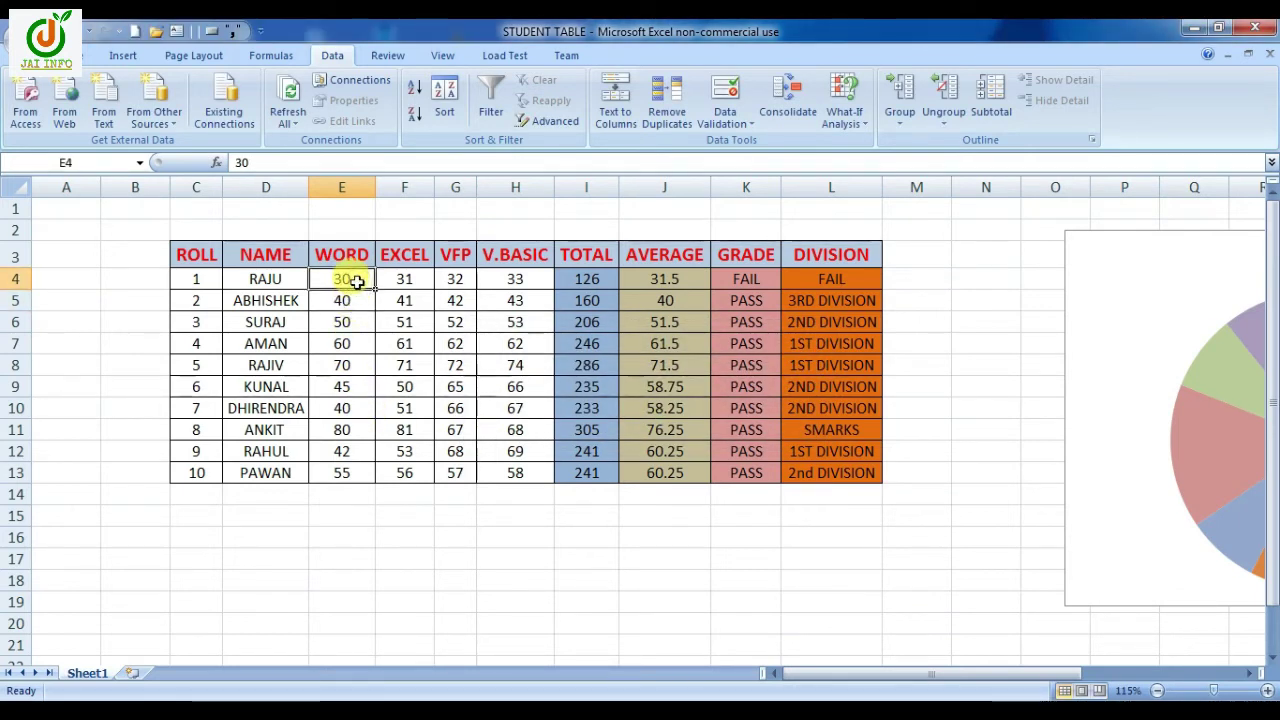
{"action": "type", "text": "99"}
{"action": "key", "text": "Return"}
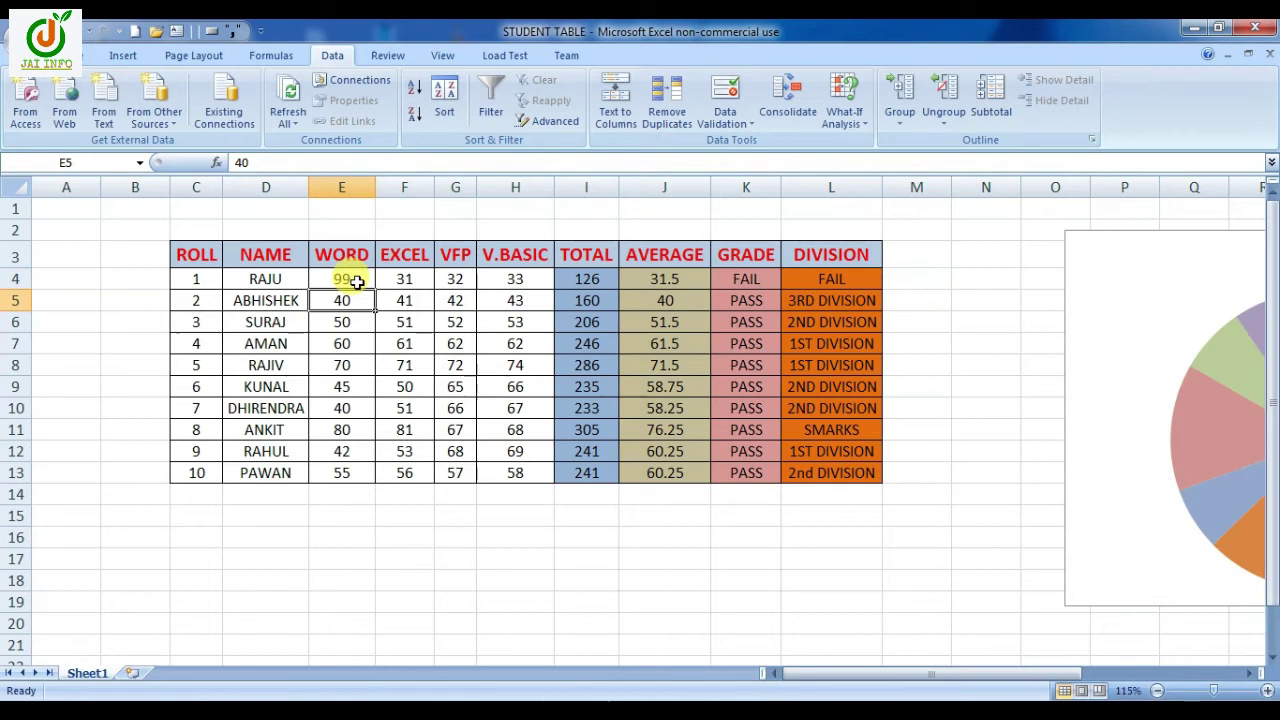
{"action": "left_click", "coordinate": [340, 278]}
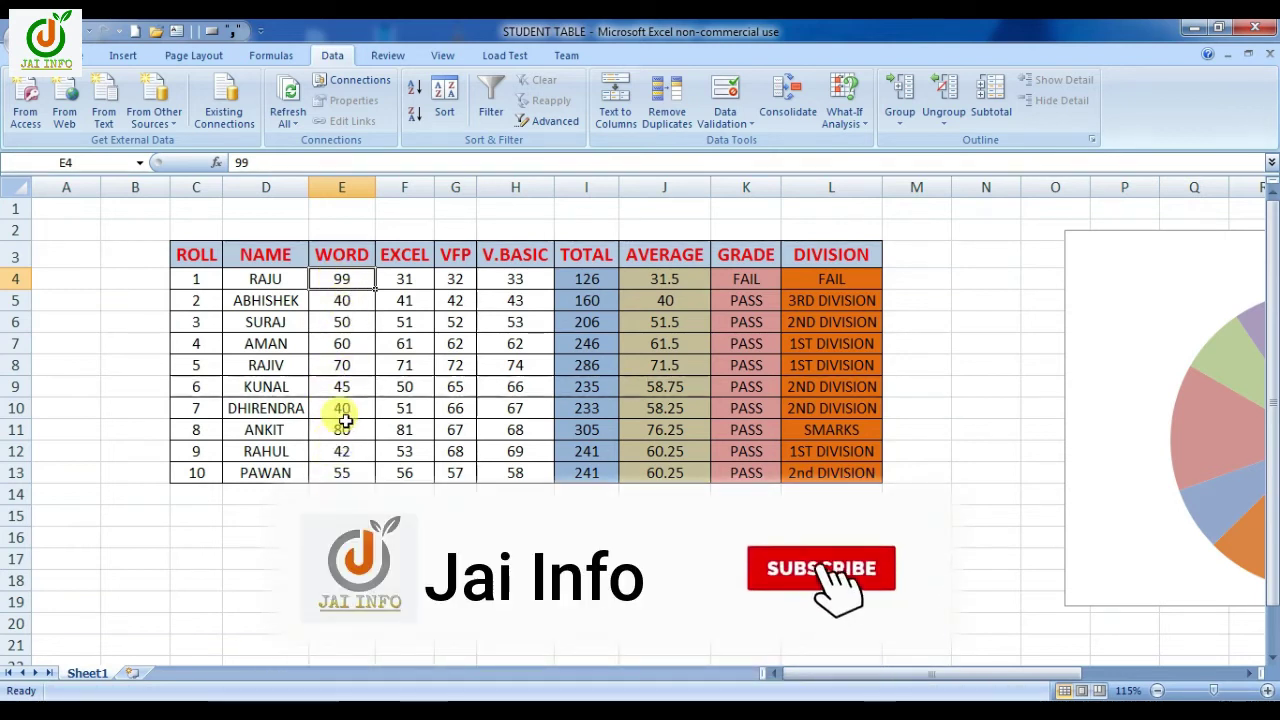
{"action": "left_click", "coordinate": [343, 344]}
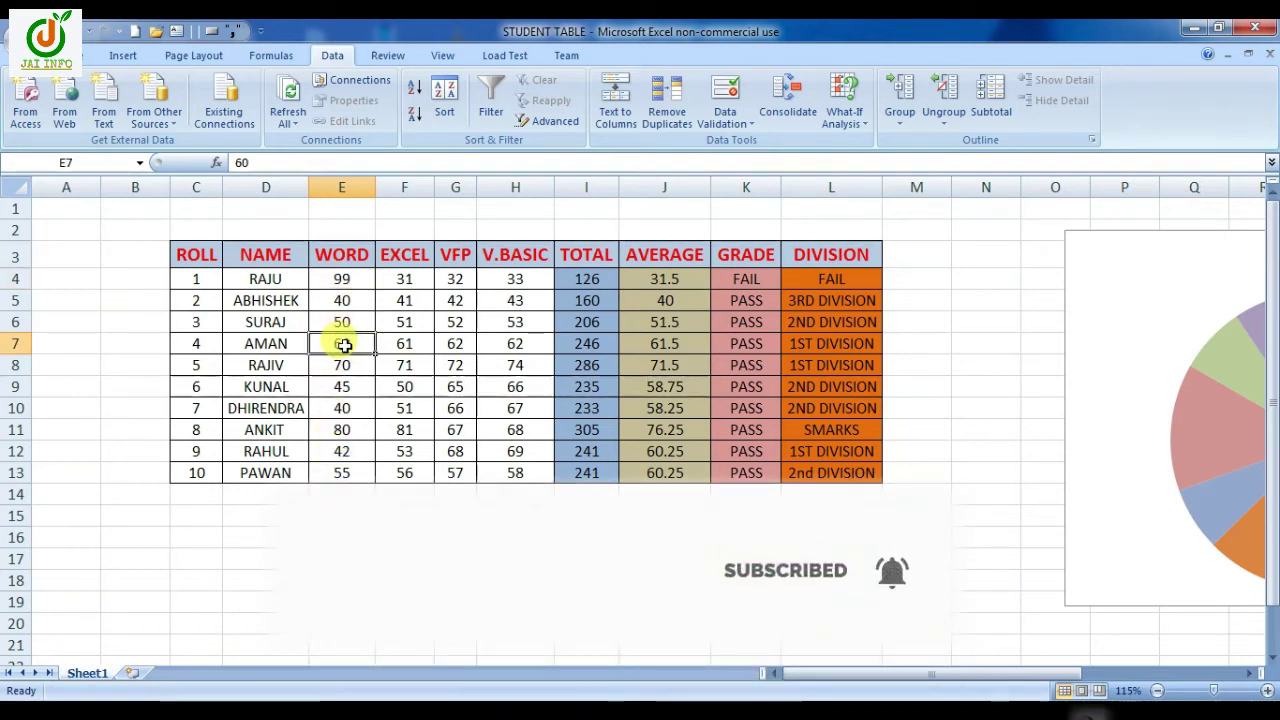
{"action": "type", "text": "101"}
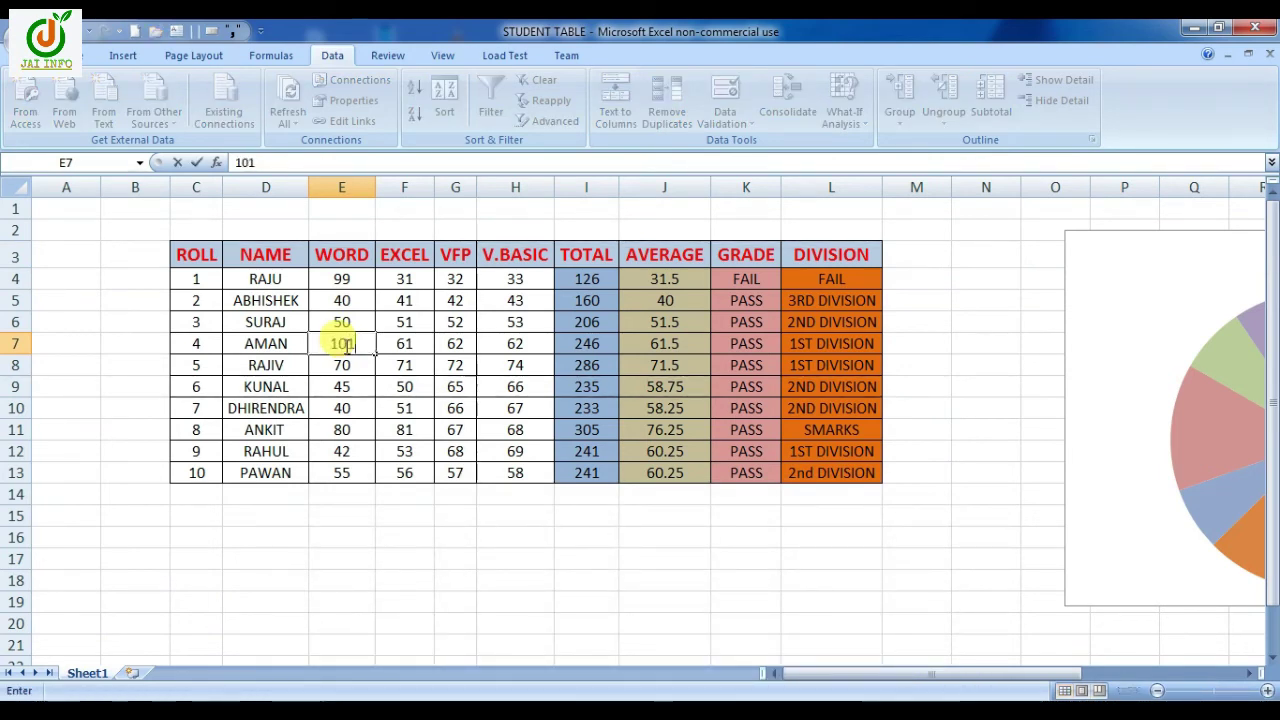
{"action": "key", "text": "Return"}
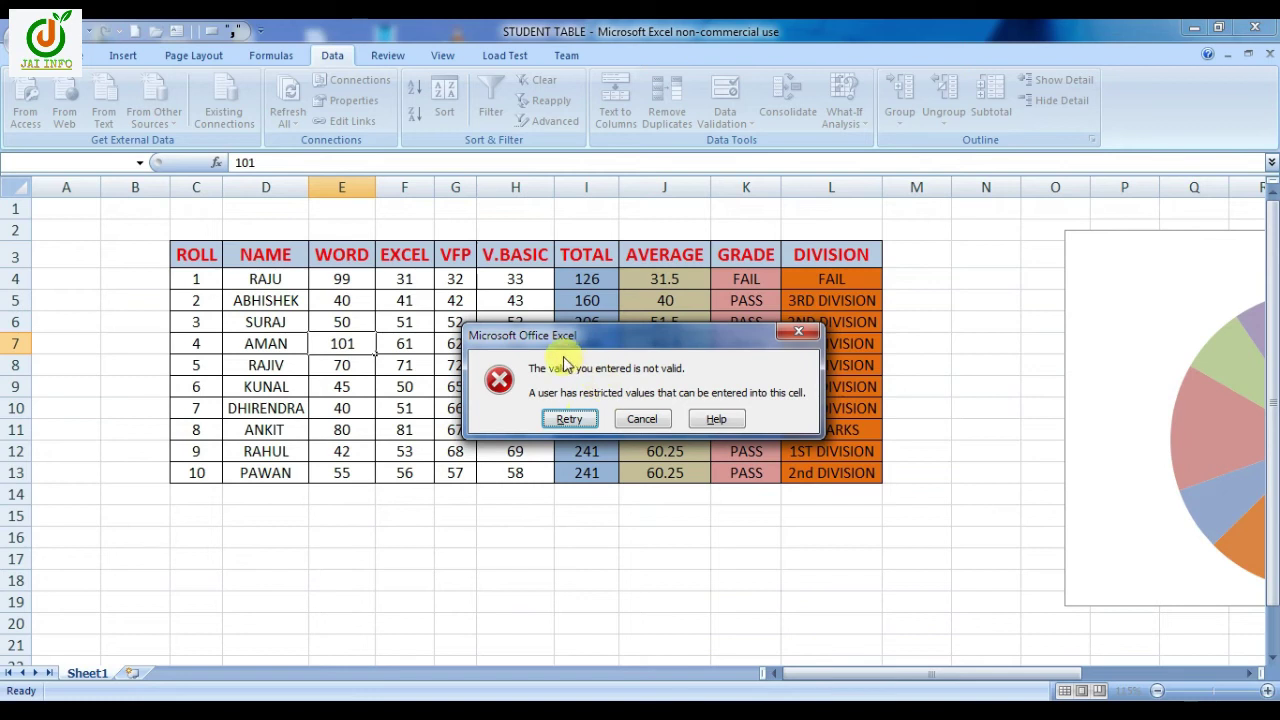
{"action": "left_click", "coordinate": [642, 420]}
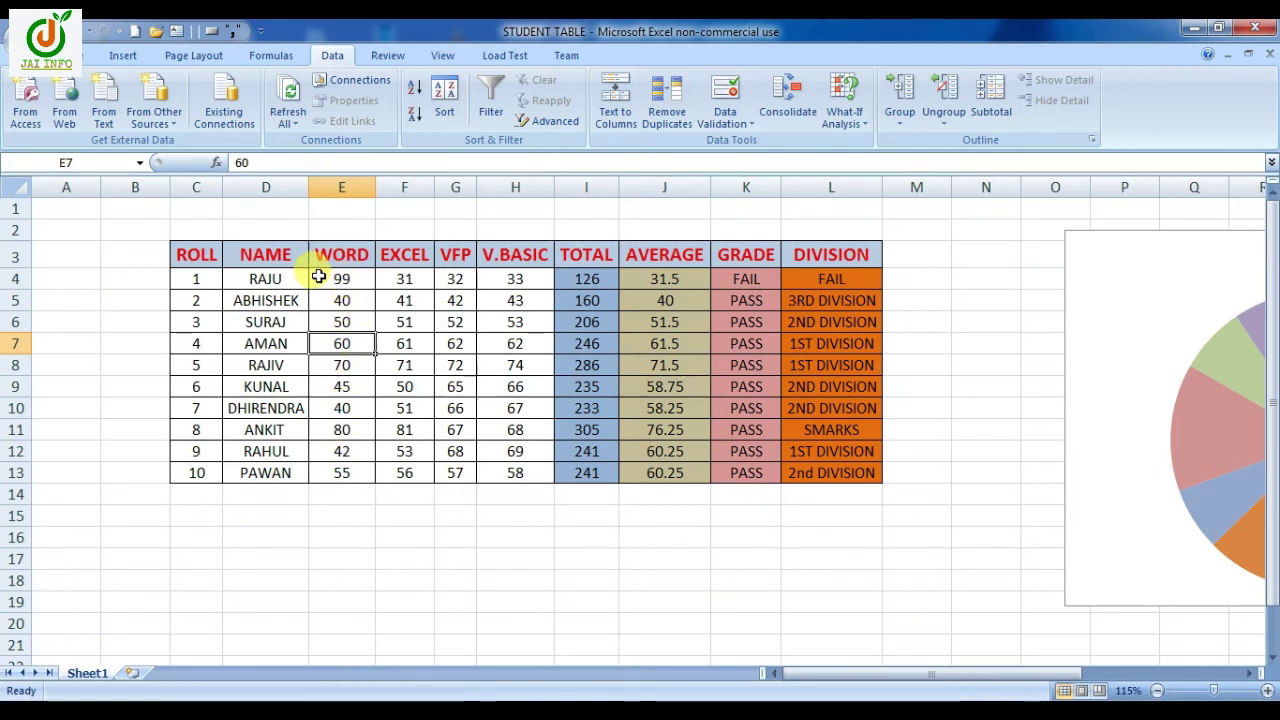
{"action": "left_click_drag", "start_coordinate": [318, 277], "coordinate": [333, 472]}
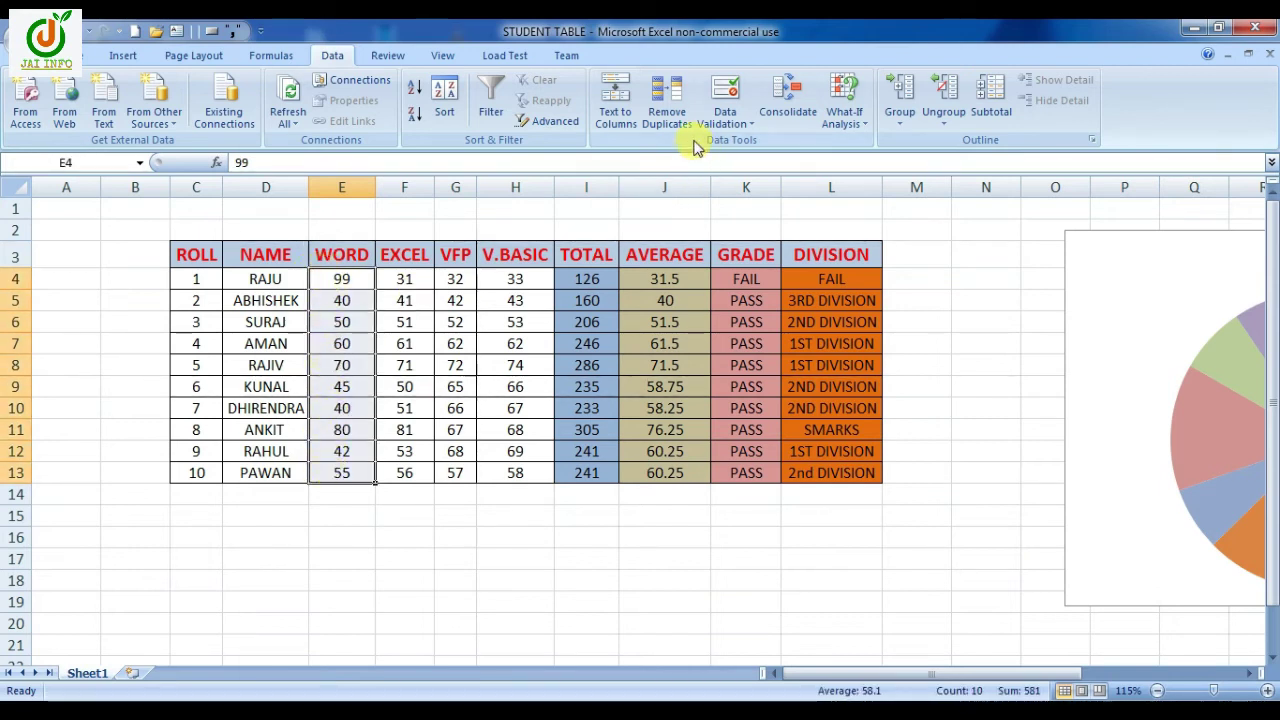
Use Clear All in the Data Validation dialog to remove the less-than-100 rule.
{"action": "left_click", "coordinate": [748, 122]}
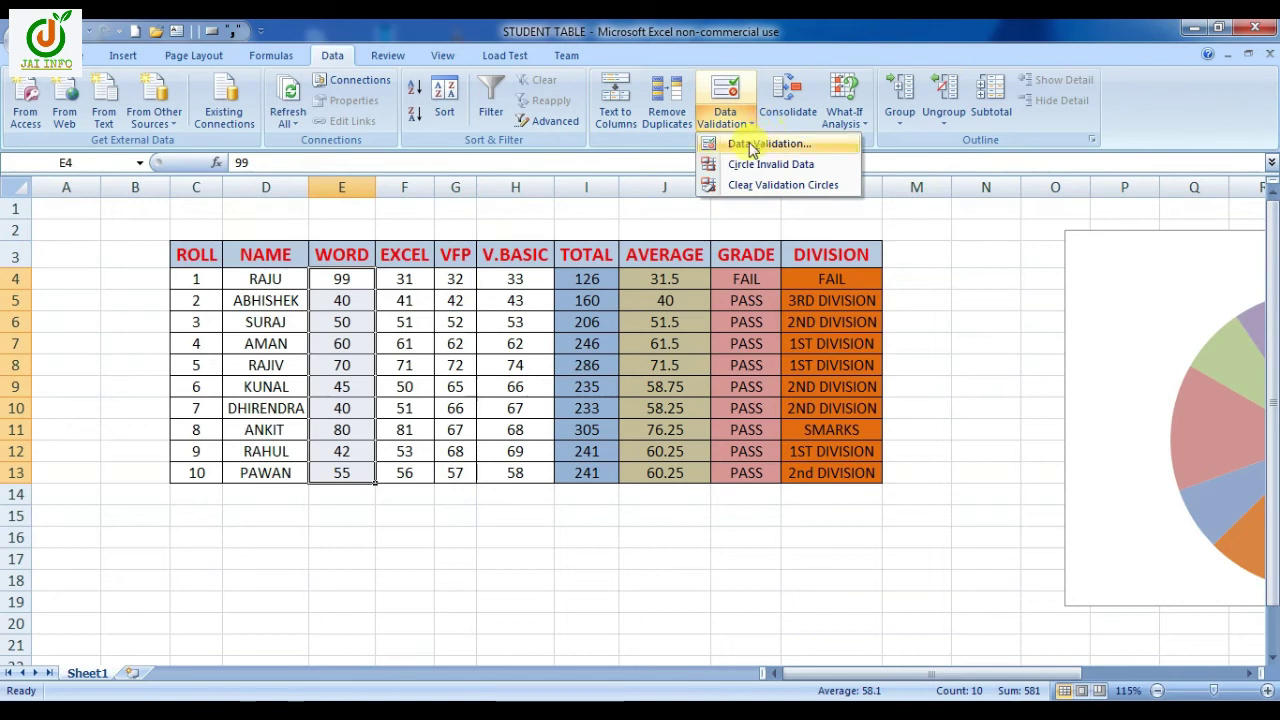
{"action": "left_click", "coordinate": [757, 146]}
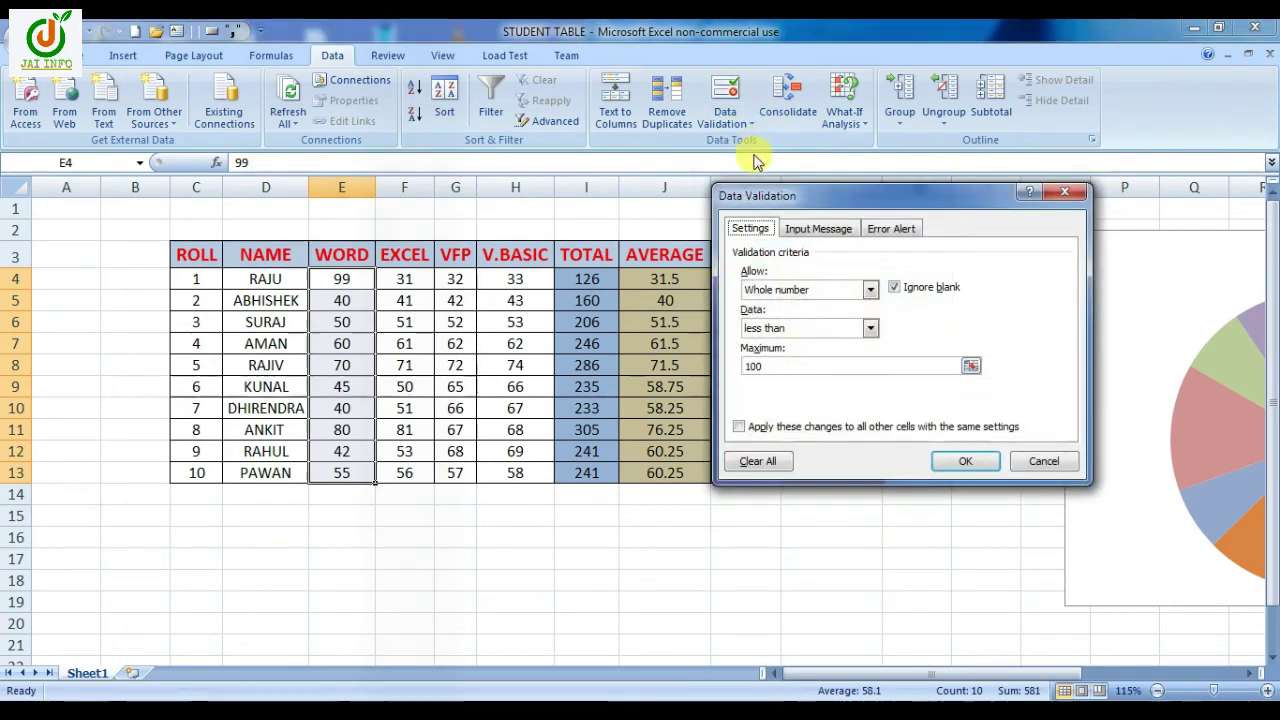
{"action": "left_click", "coordinate": [760, 466]}
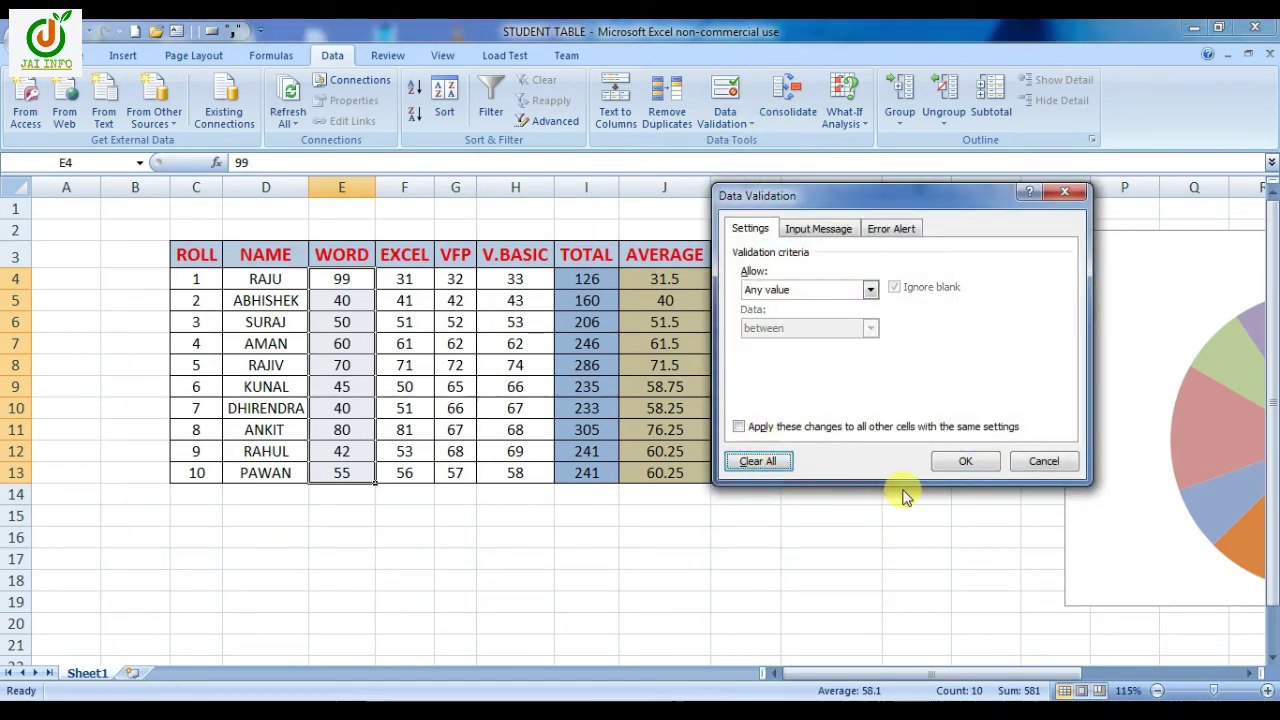
{"action": "left_click", "coordinate": [967, 460]}
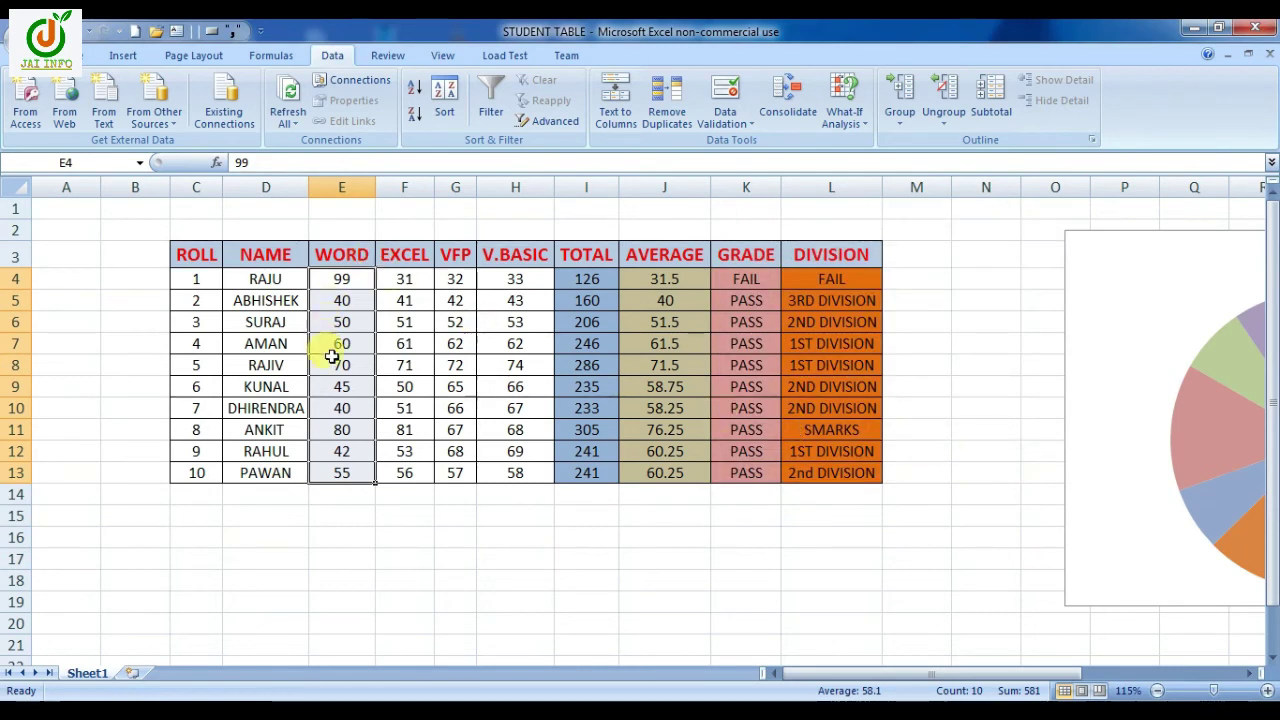
Enter 101 in E5 and 120 in E4, both accepted without any warning.
{"action": "left_click", "coordinate": [340, 300]}
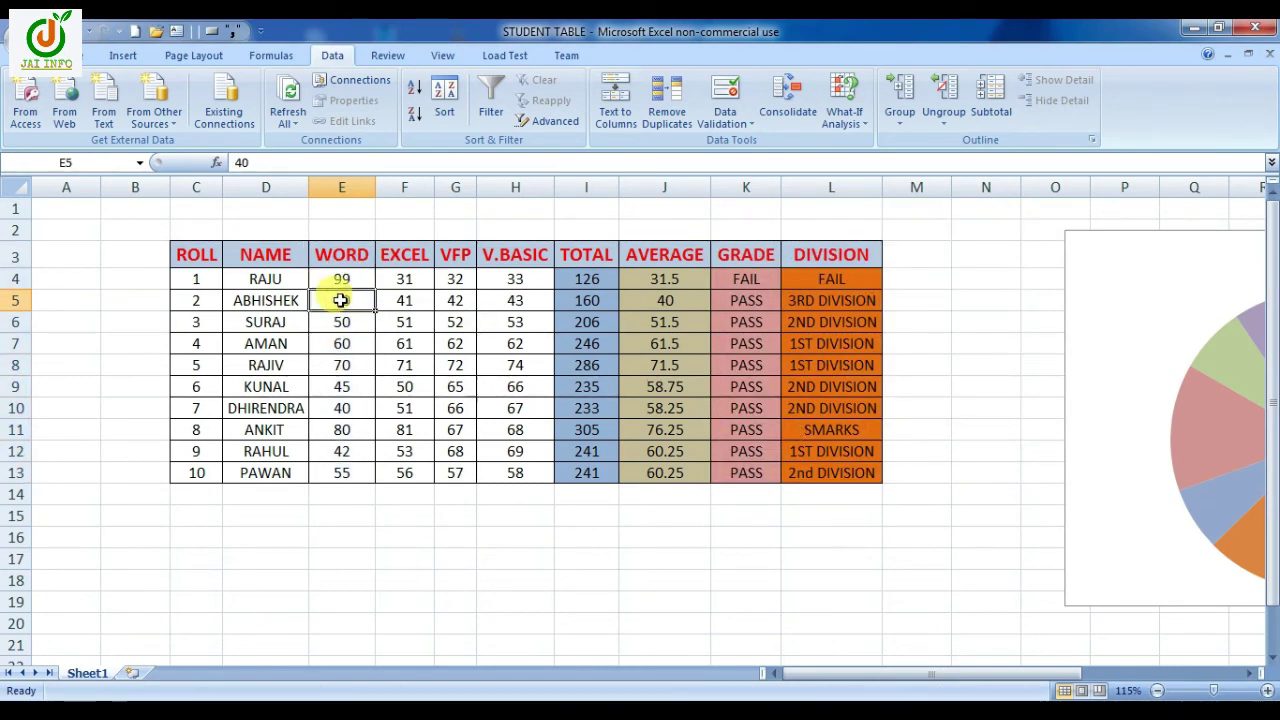
{"action": "type", "text": "10"}
{"action": "key", "text": "Return"}
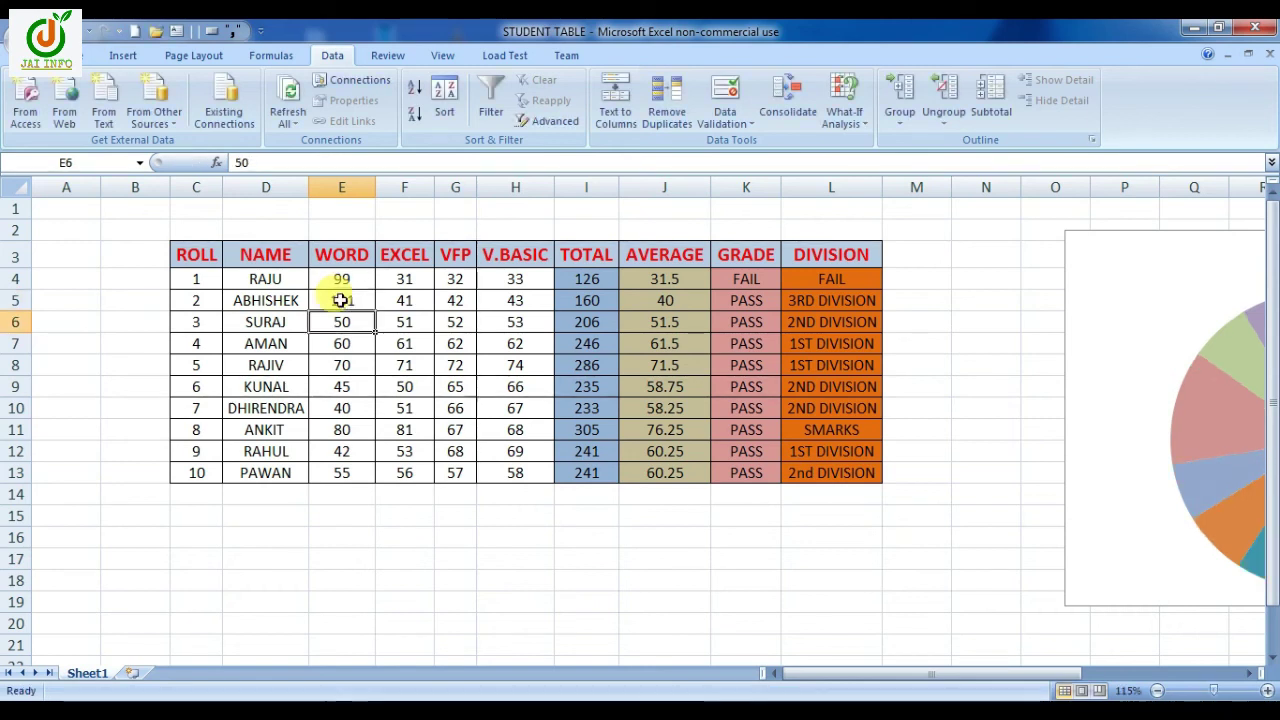
{"action": "left_click", "coordinate": [341, 300]}
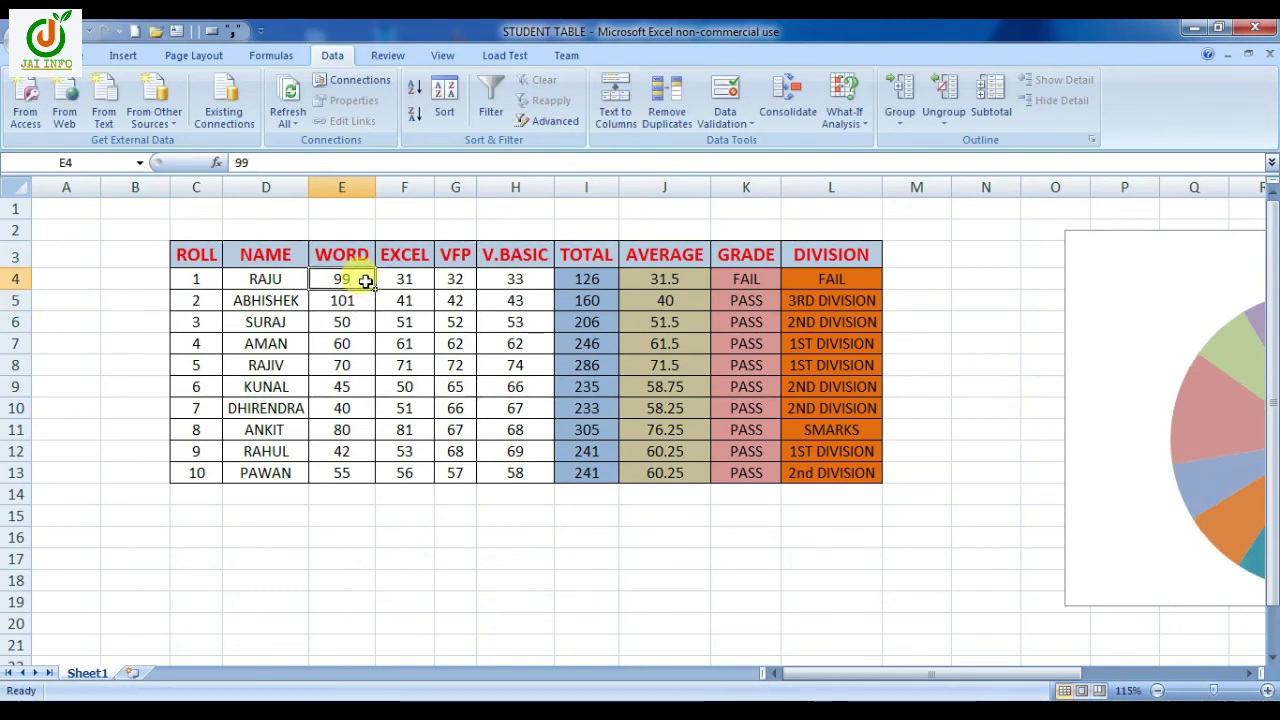
{"action": "type", "text": "120"}
{"action": "key", "text": "Return"}
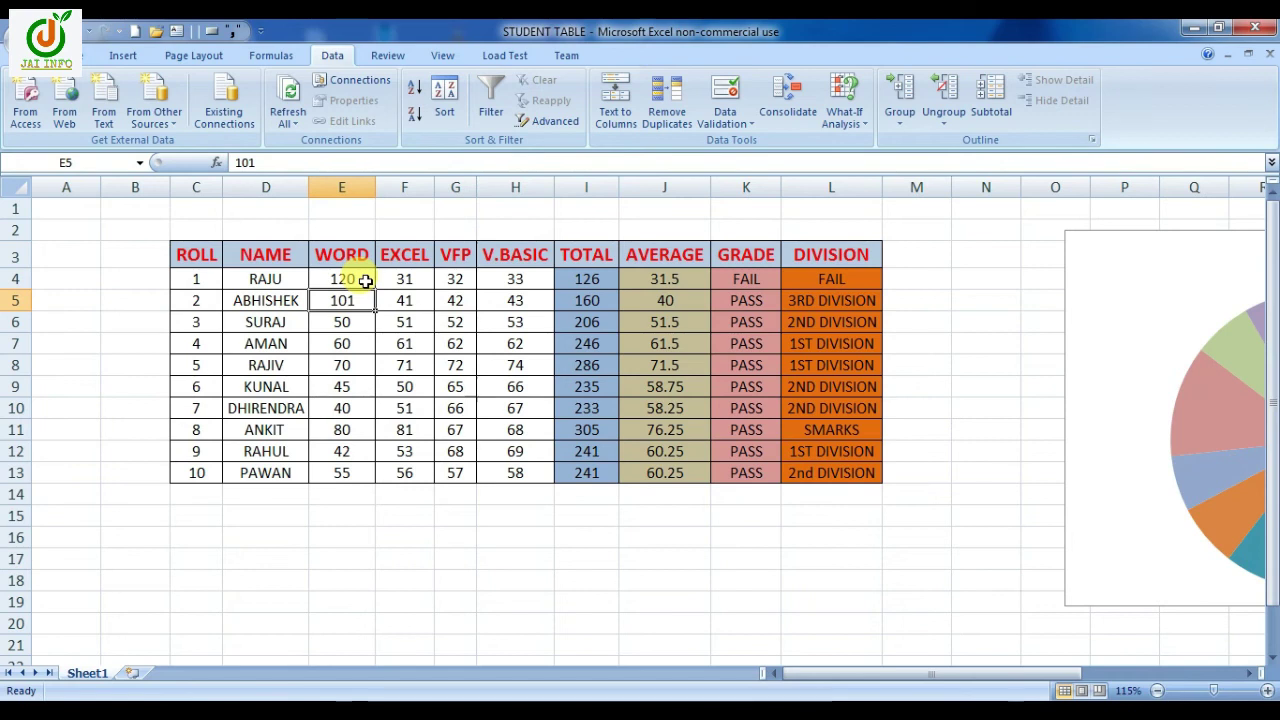